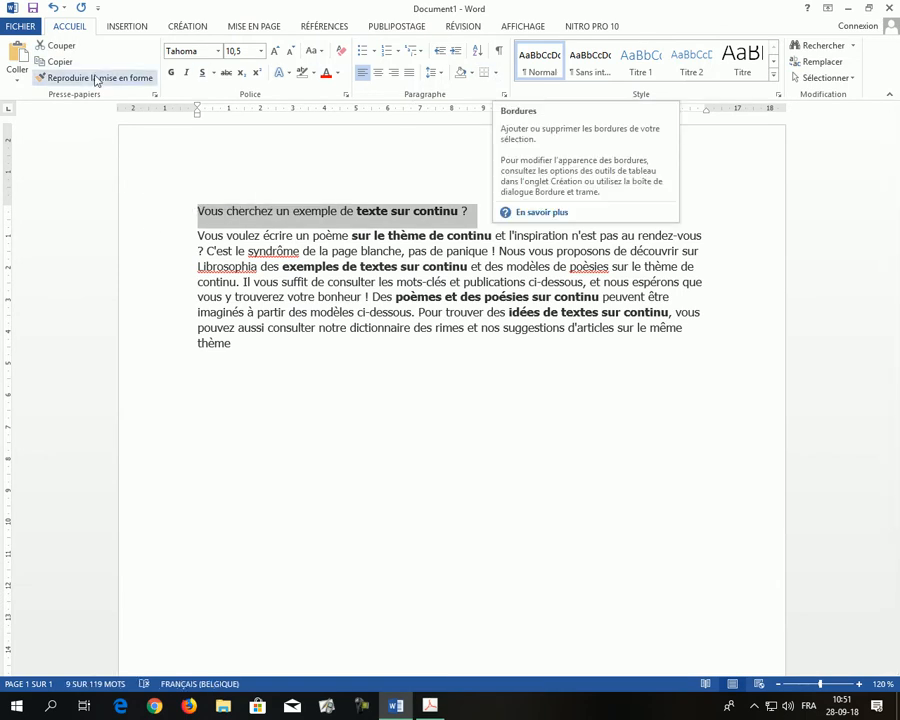
- Add outside borders around the title line "Vous cherchez un exemple de texte sur continu ?" and centre it
{"action": "left_click", "coordinate": [495, 73]}
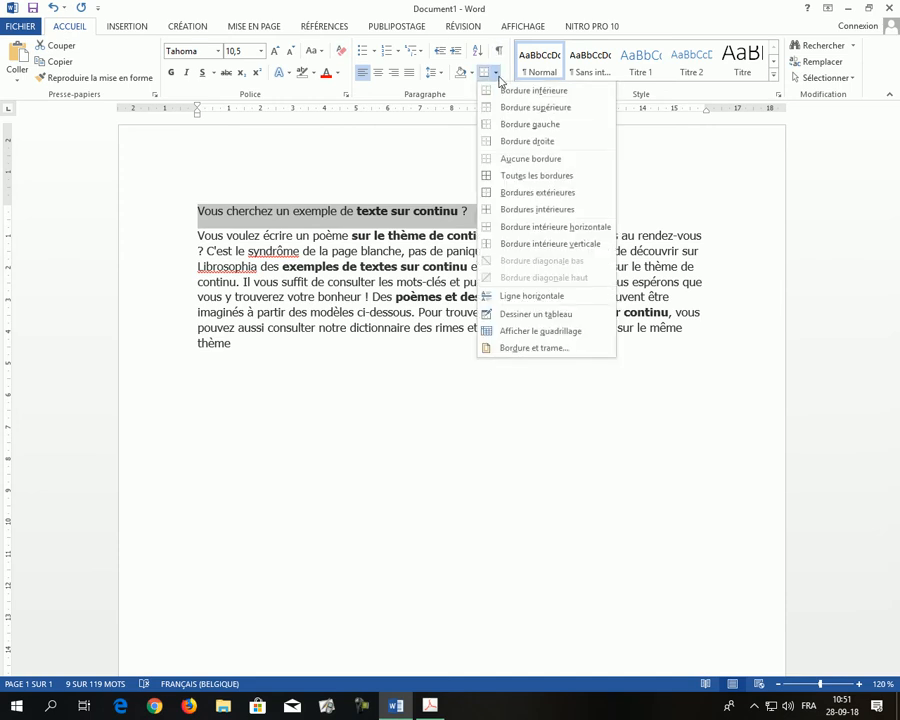
{"action": "left_click", "coordinate": [545, 194]}
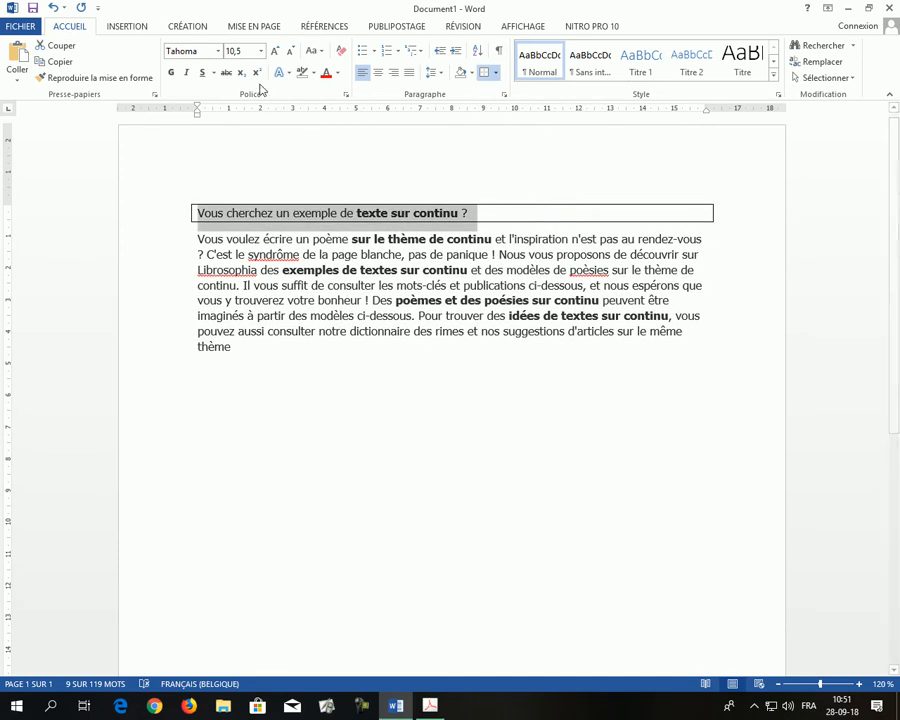
{"action": "left_click", "coordinate": [378, 73]}
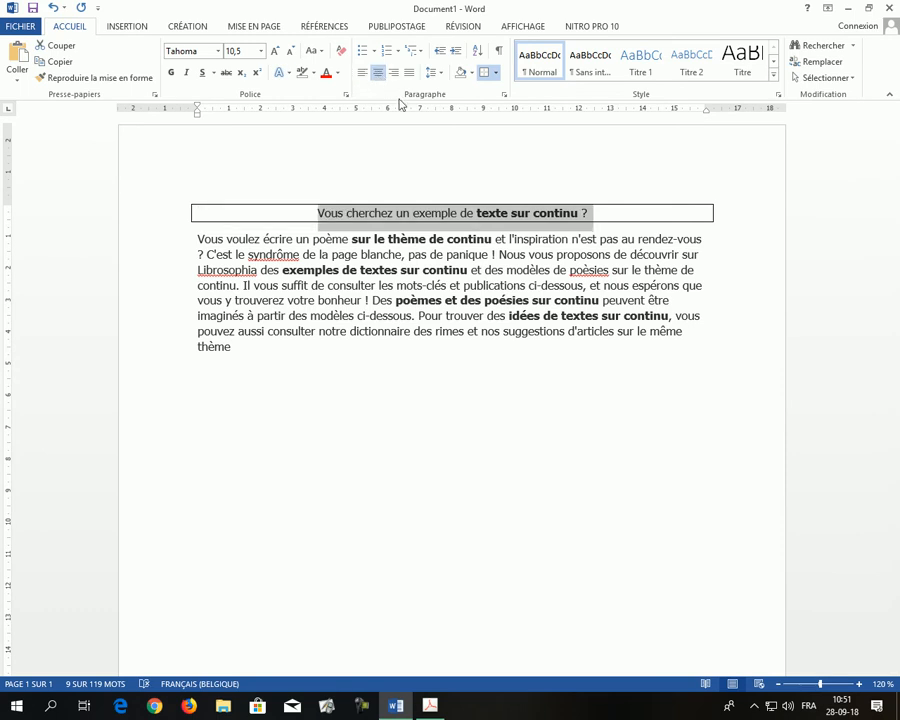
- Set the title border's distance from the text to 20 pt above and 20 pt below
{"action": "left_click", "coordinate": [497, 74]}
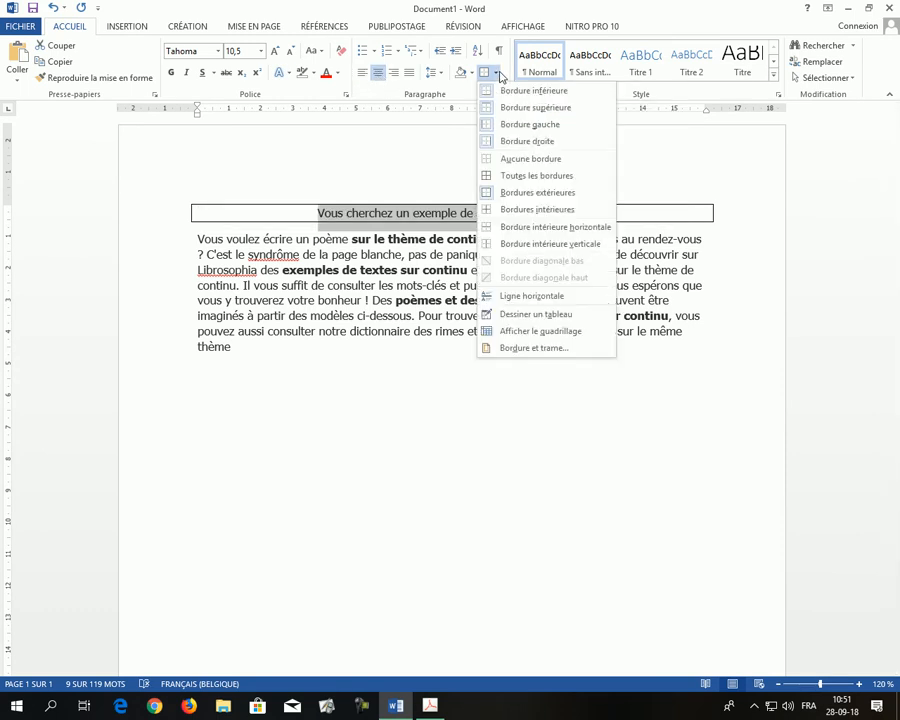
{"action": "left_click", "coordinate": [531, 348]}
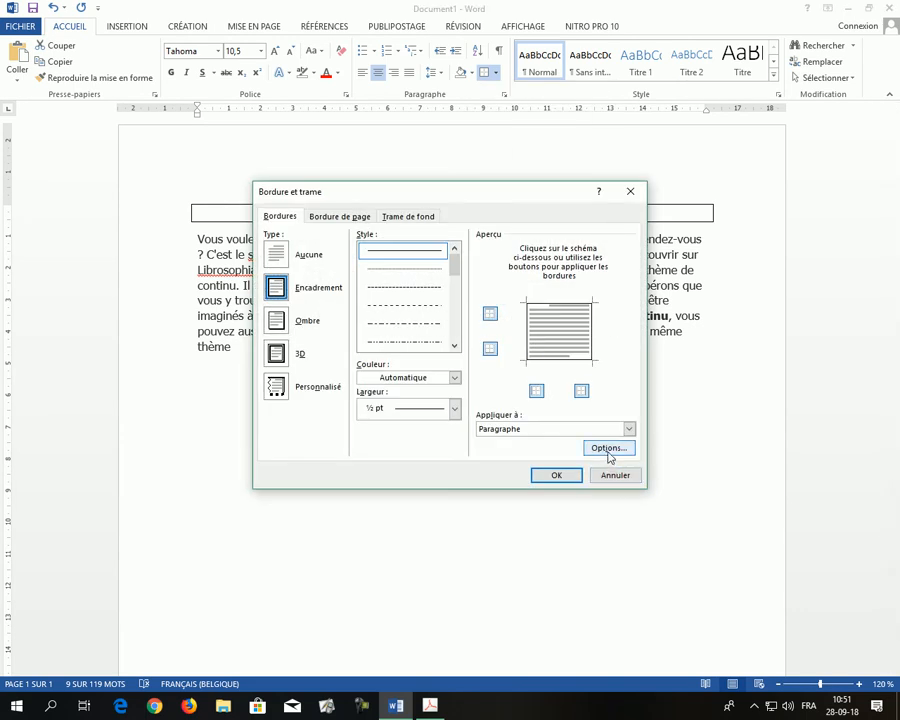
{"action": "left_click", "coordinate": [609, 449]}
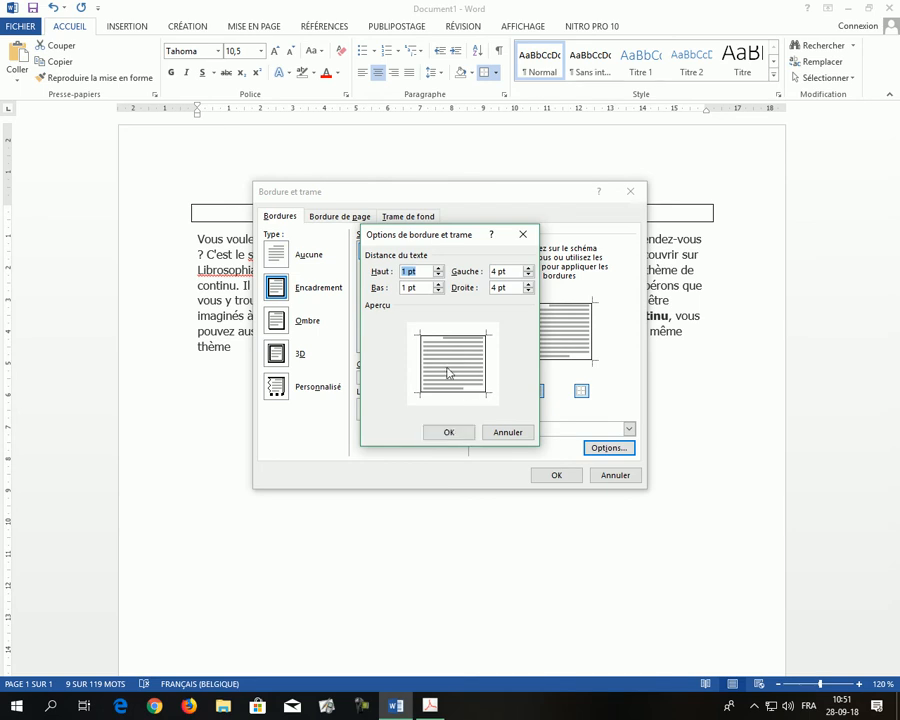
{"action": "left_click", "coordinate": [439, 268]}
{"action": "left_click", "coordinate": [439, 268]}
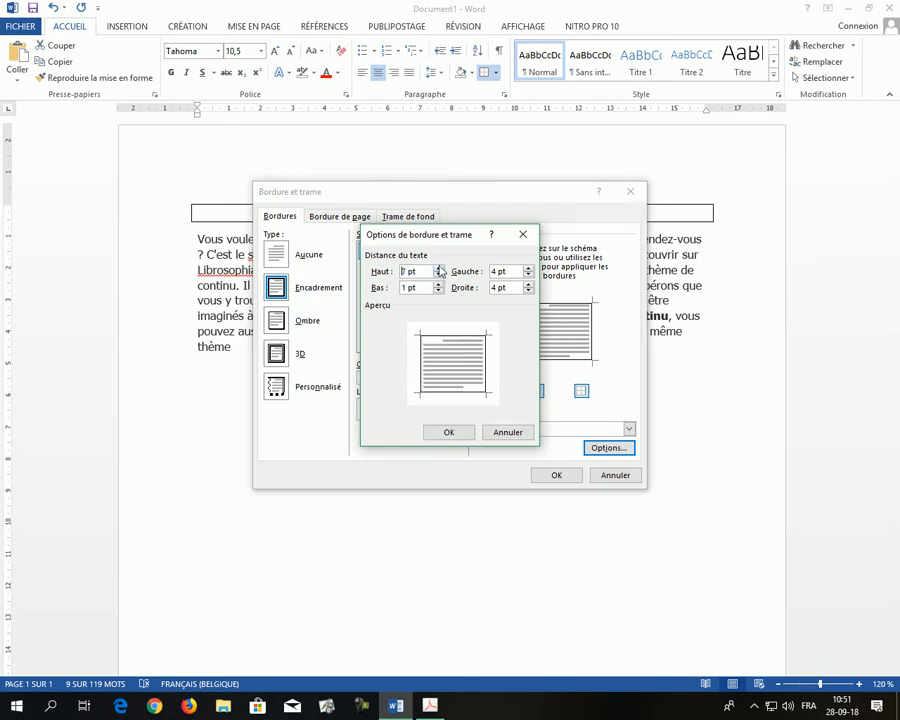
{"action": "left_click", "coordinate": [438, 268]}
{"action": "left_click", "coordinate": [438, 268]}
{"action": "left_click", "coordinate": [438, 268]}
{"action": "left_click", "coordinate": [438, 268]}
{"action": "left_click", "coordinate": [438, 268]}
{"action": "left_click", "coordinate": [438, 268]}
{"action": "left_click", "coordinate": [438, 269]}
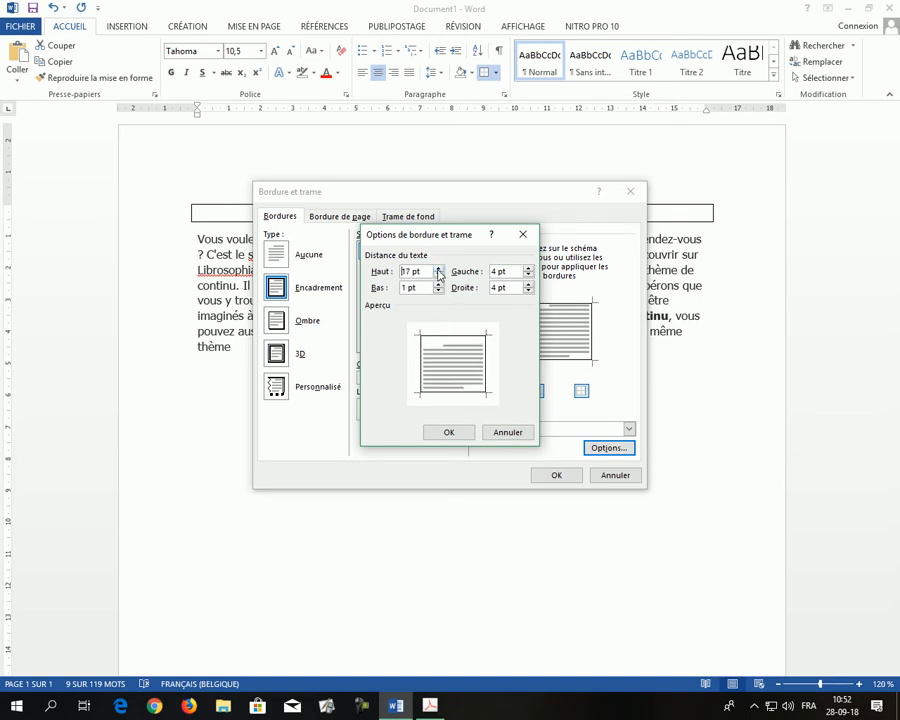
{"action": "left_click", "coordinate": [438, 269]}
{"action": "left_click", "coordinate": [438, 269]}
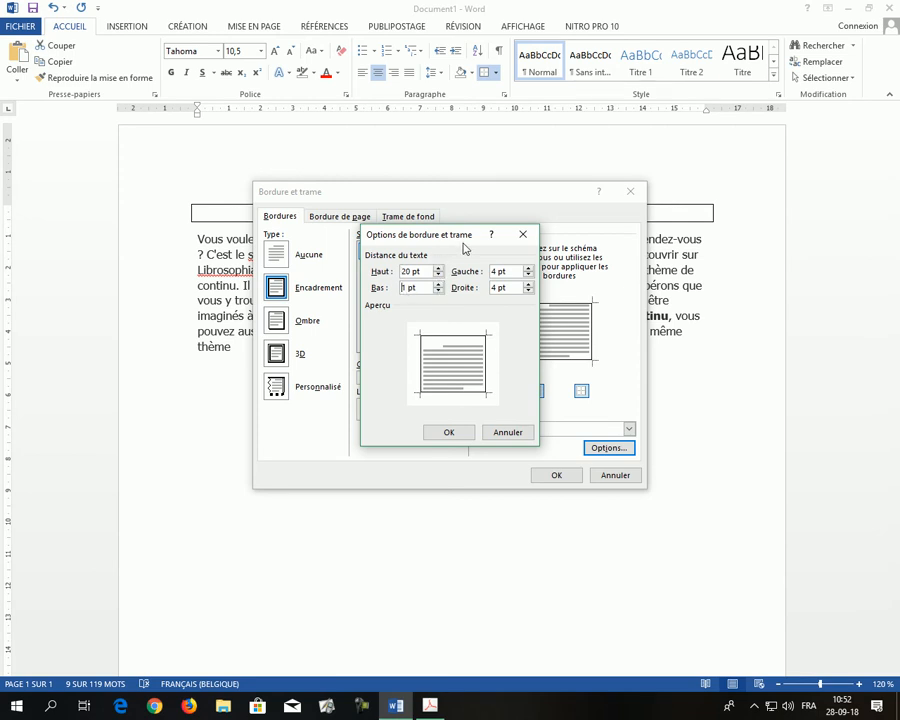
{"action": "type", "text": "20"}
{"action": "left_click", "coordinate": [451, 433]}
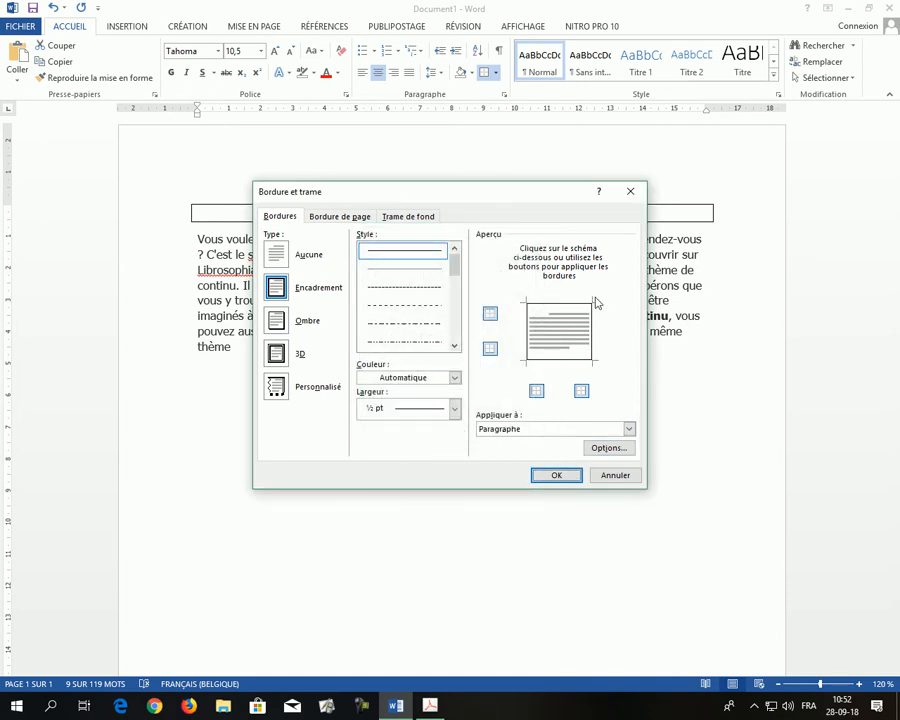
{"action": "left_click", "coordinate": [568, 477]}
- Split the body text into two paragraphs just before "Nous vous proposons"
{"action": "left_click", "coordinate": [392, 214]}
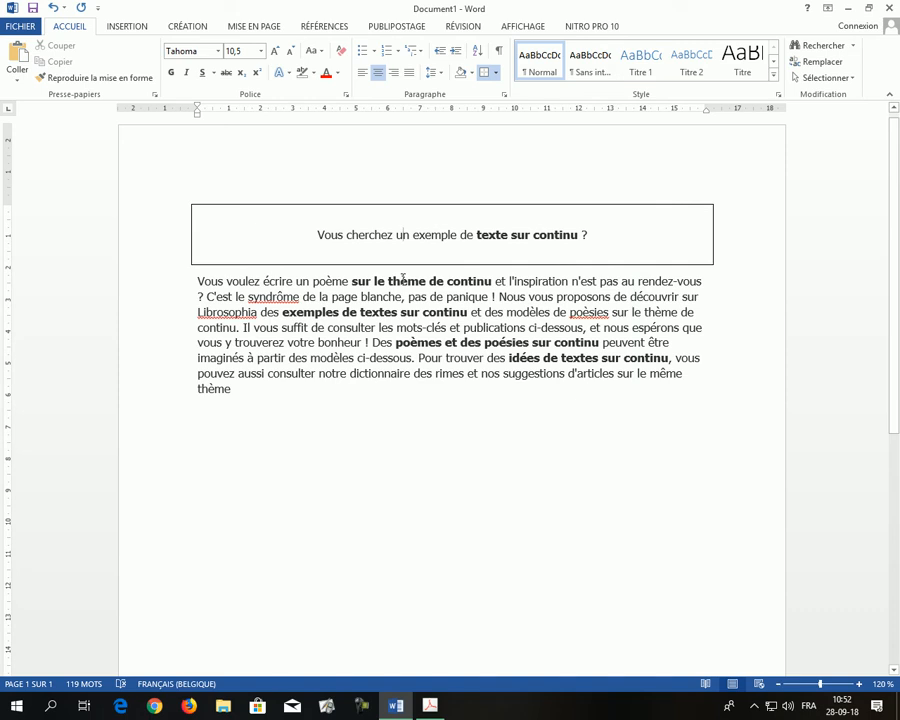
{"action": "left_click", "coordinate": [197, 283]}
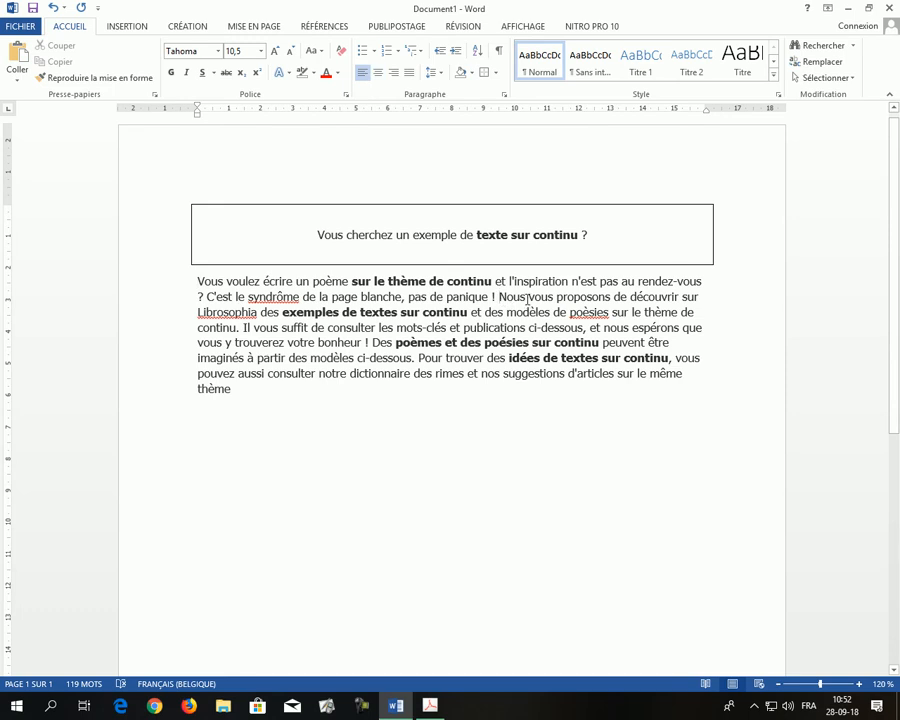
{"action": "key", "text": "Return"}
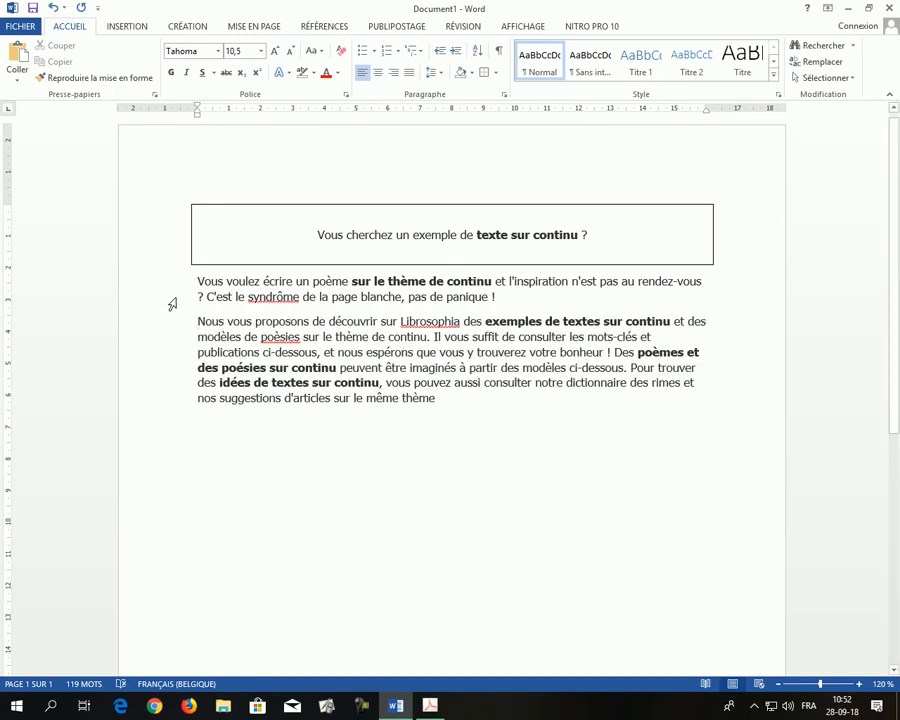
- Switch to Adobe Acrobat to view the formatting of the example PDF, and return to the Word document
{"action": "left_click", "coordinate": [180, 285]}
{"action": "key", "text": "alt+Tab"}
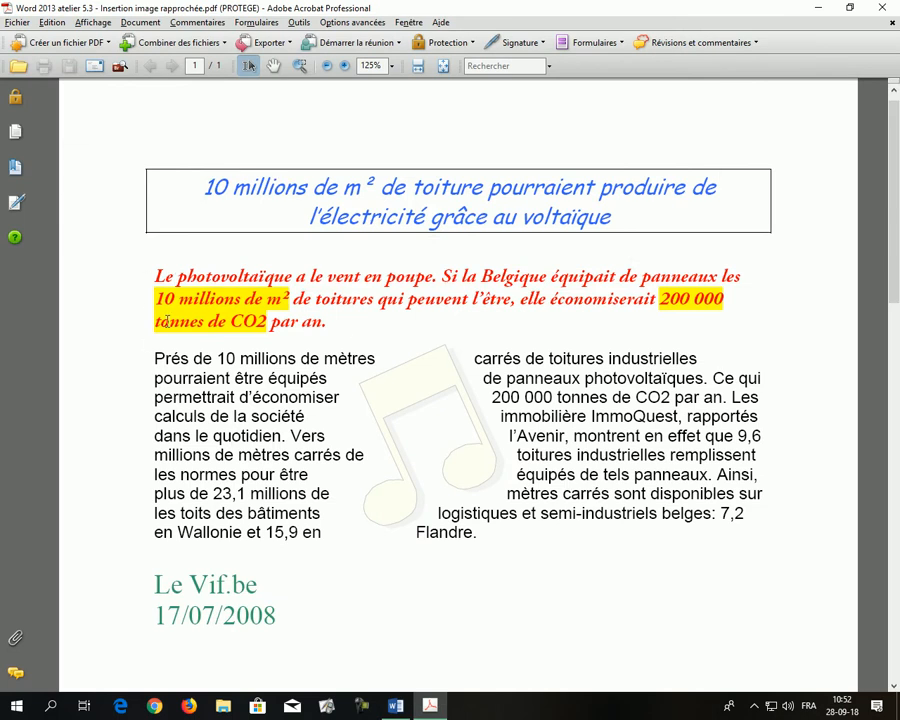
{"action": "key", "text": "alt+Tab"}
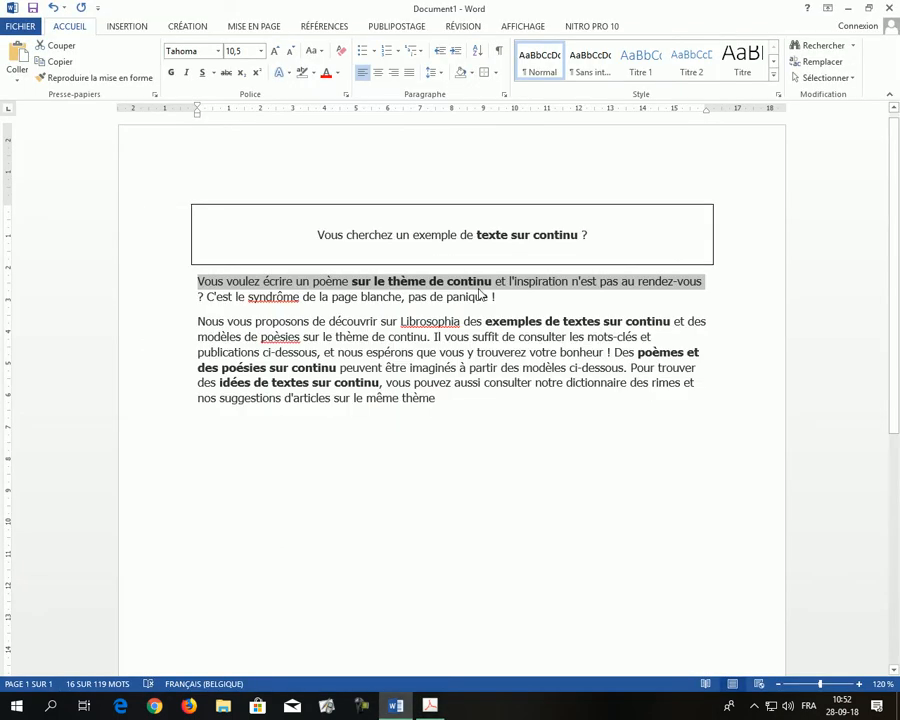
- Select the word "écrire" in the first body paragraph, and extend the selection to the whole paragraph
{"action": "left_click", "coordinate": [218, 296]}
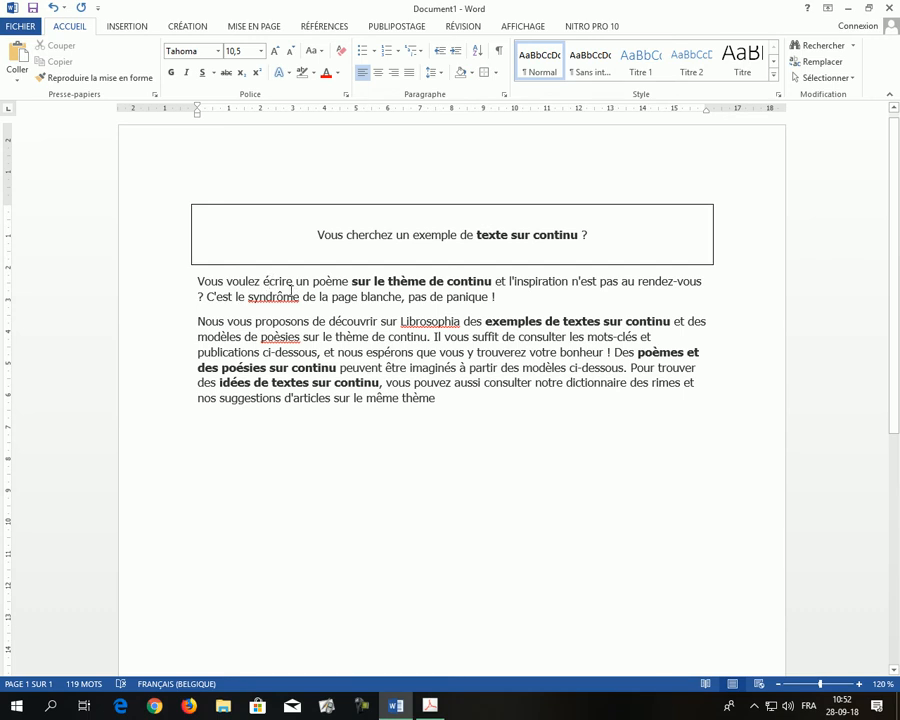
{"action": "double_click", "coordinate": [280, 283]}
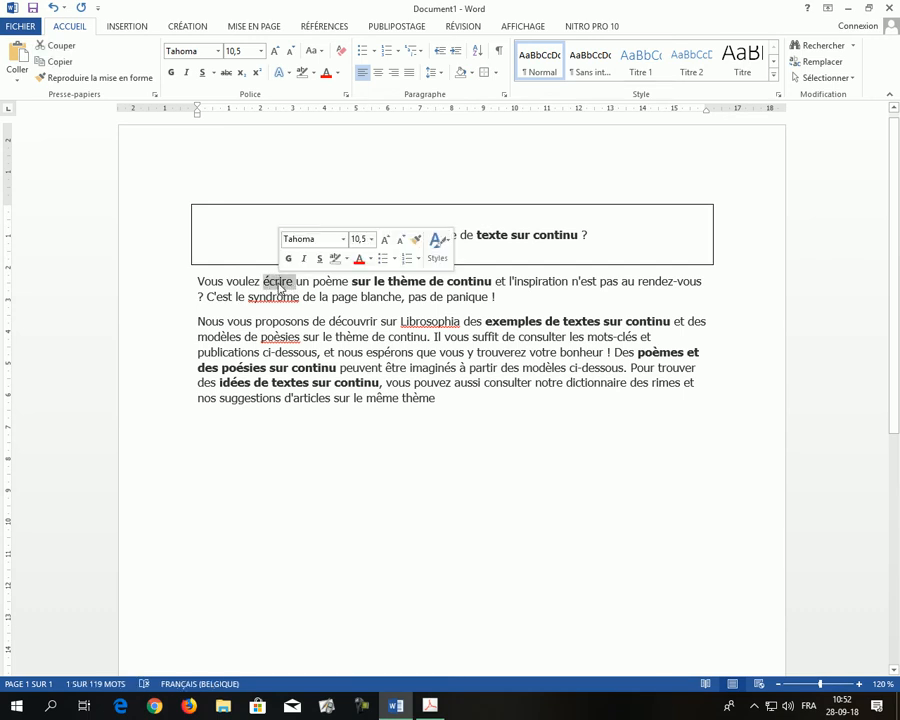
{"action": "left_click", "coordinate": [277, 283]}
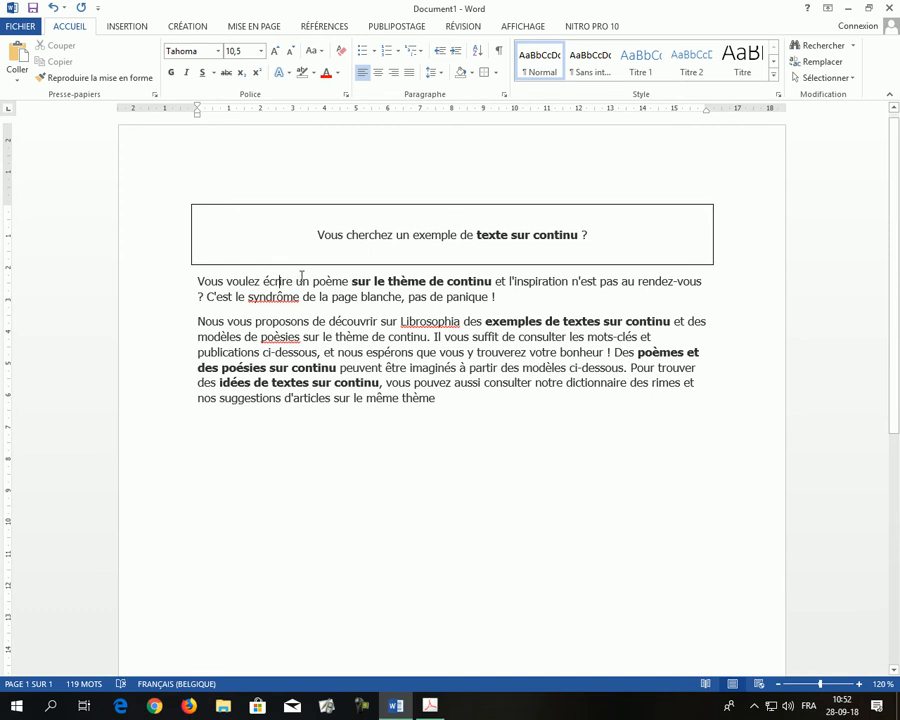
{"action": "double_click", "coordinate": [278, 283]}
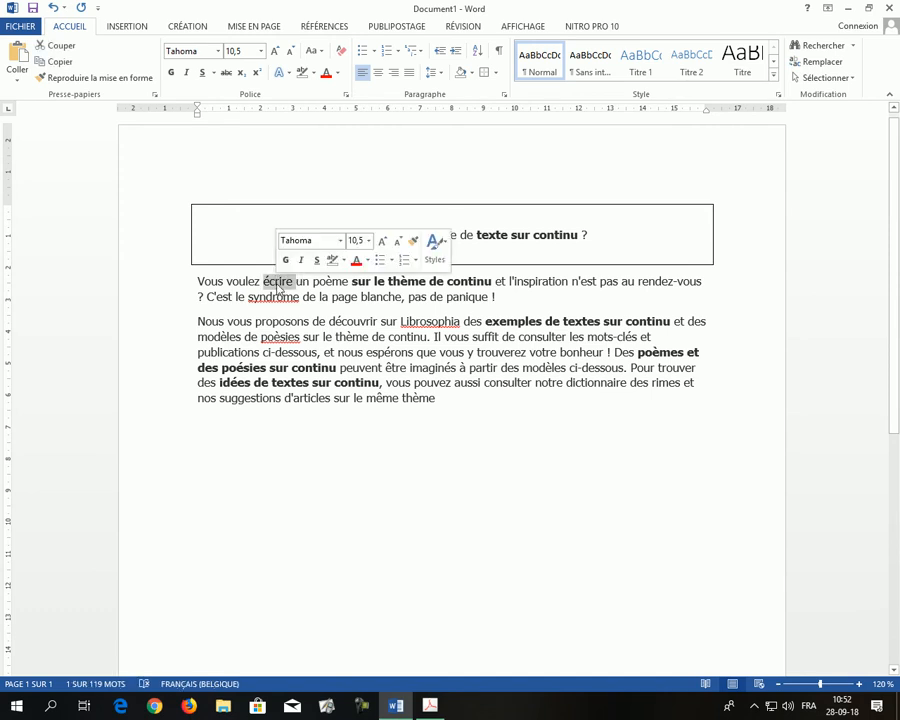
{"action": "triple_click", "coordinate": [278, 284]}
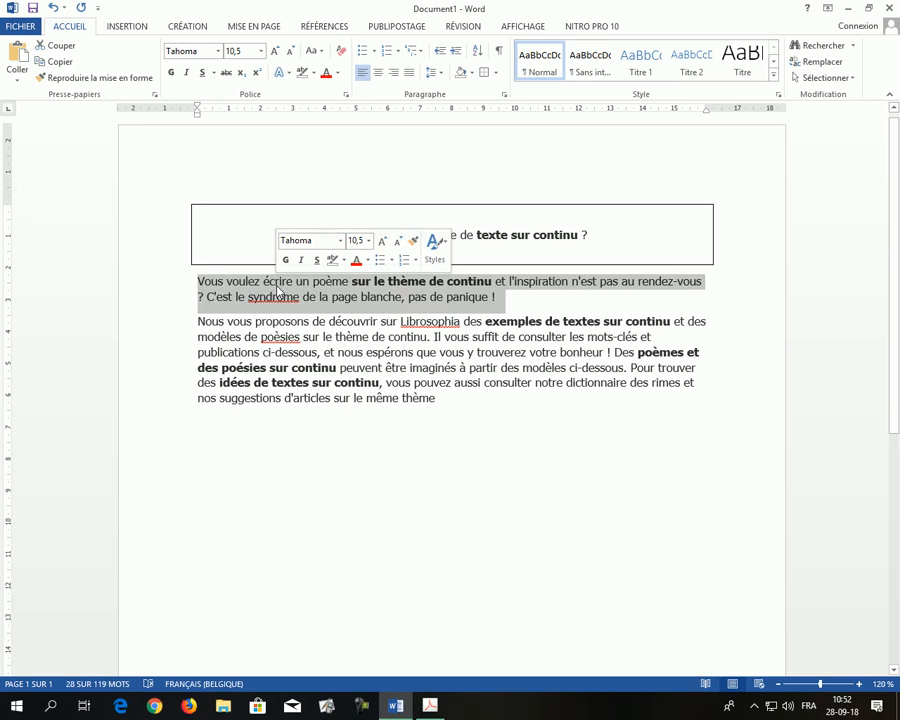
- Show the formatting marks, examine the paragraph marks ending the title and each body paragraph, and hide the marks again
{"action": "left_click", "coordinate": [498, 51]}
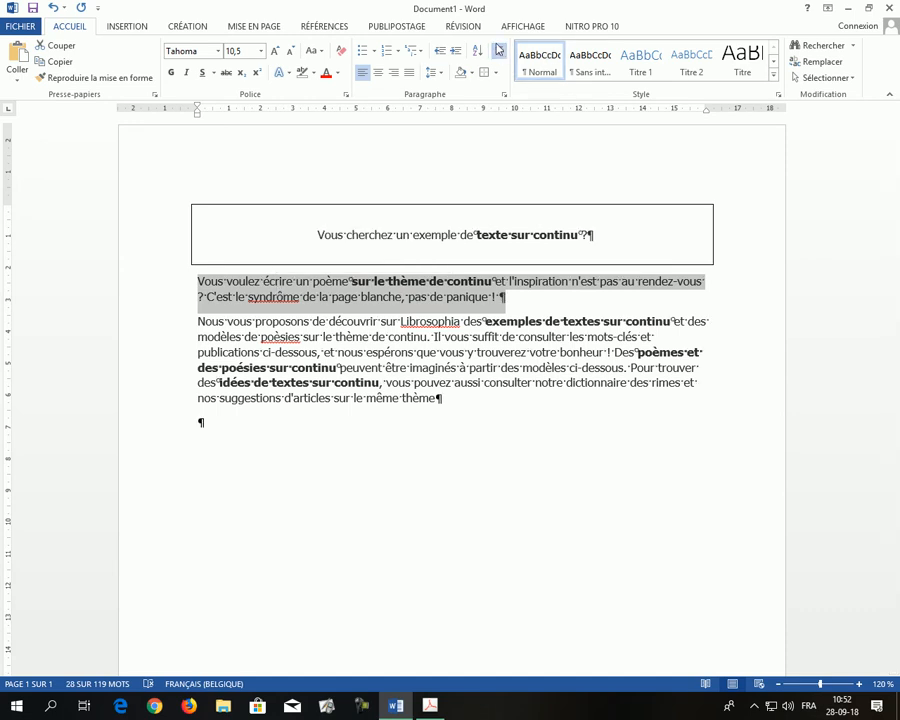
{"action": "left_click", "coordinate": [505, 299]}
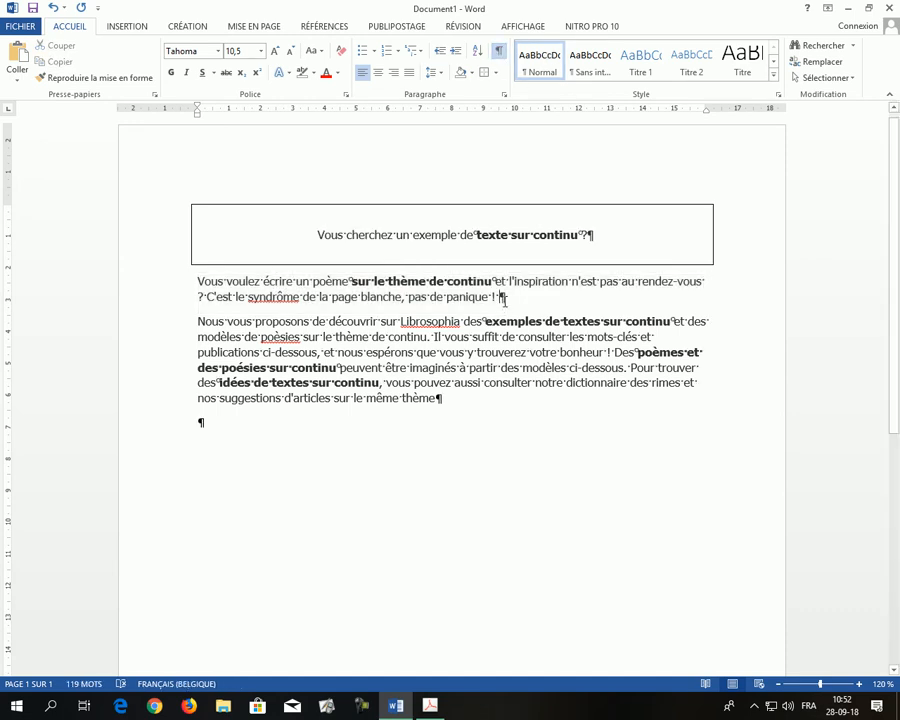
{"action": "left_click_drag", "start_coordinate": [498, 300], "coordinate": [507, 300]}
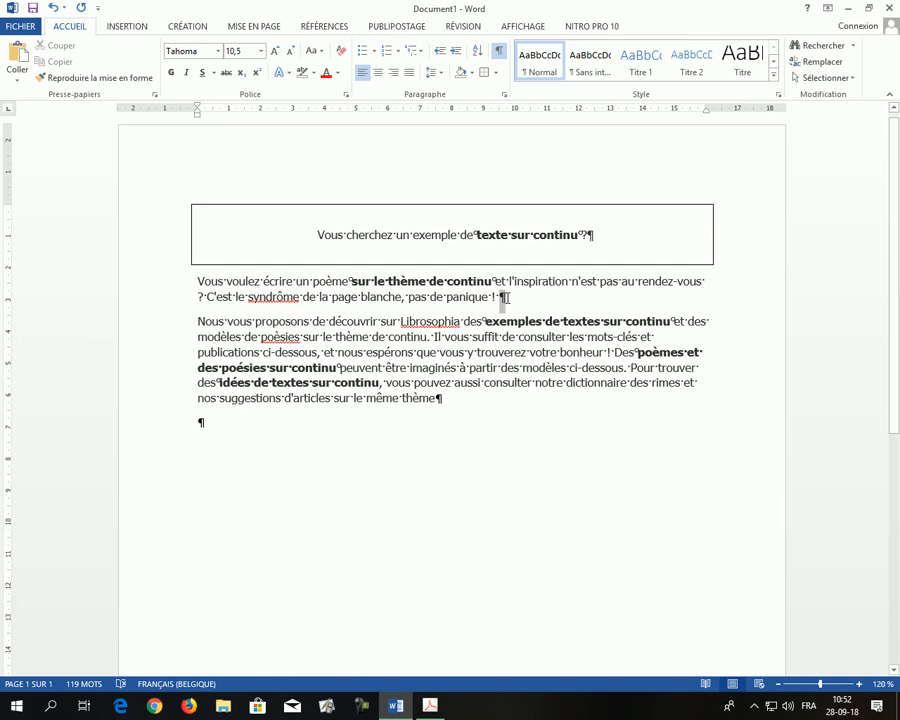
{"action": "left_click", "coordinate": [588, 236]}
{"action": "left_click", "coordinate": [512, 297]}
{"action": "left_click_drag", "start_coordinate": [197, 428], "coordinate": [445, 429]}
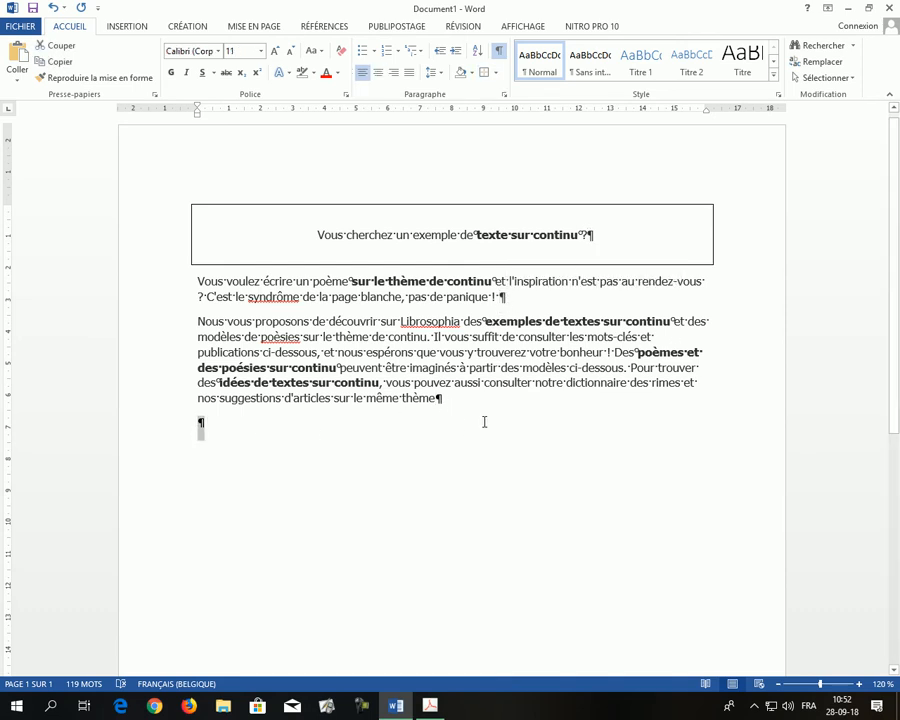
{"action": "left_click", "coordinate": [398, 296]}
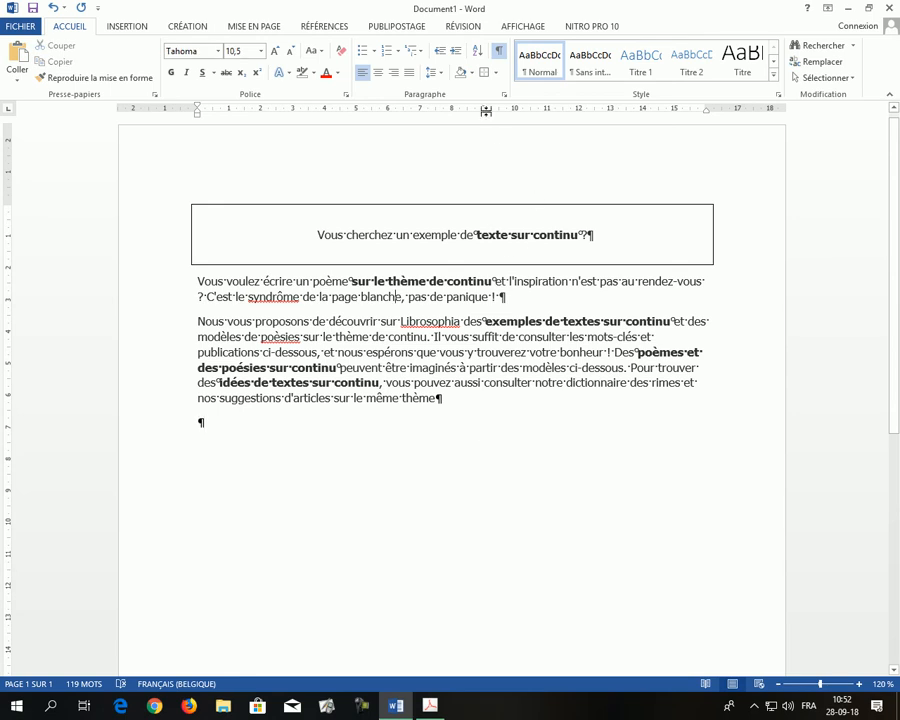
{"action": "left_click", "coordinate": [498, 51]}
- Format the first body paragraph in italic, red text at size 12
{"action": "triple_click", "coordinate": [277, 285]}
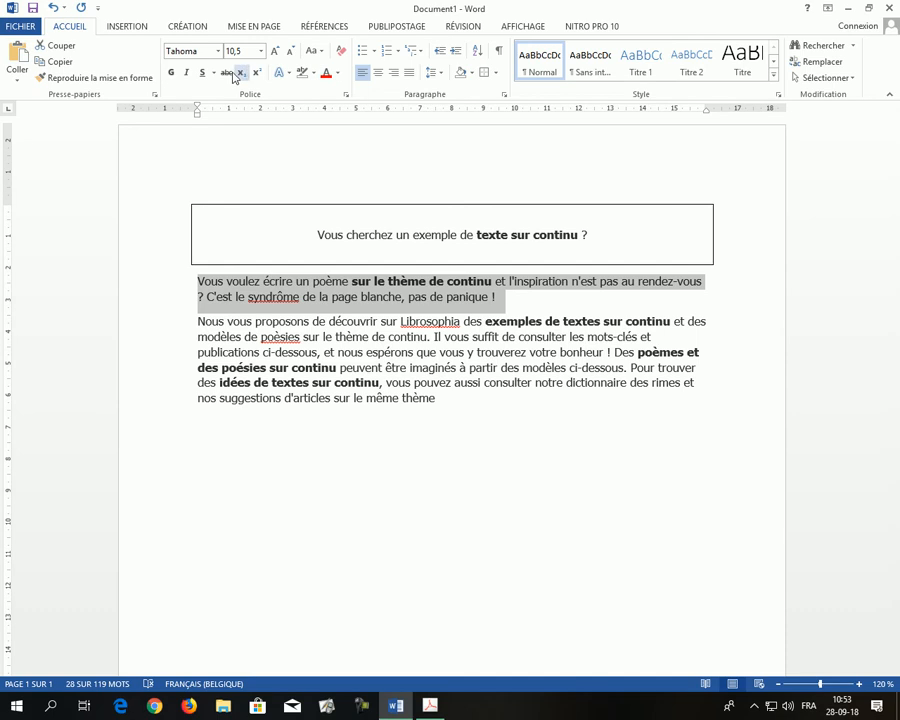
{"action": "left_click", "coordinate": [190, 76]}
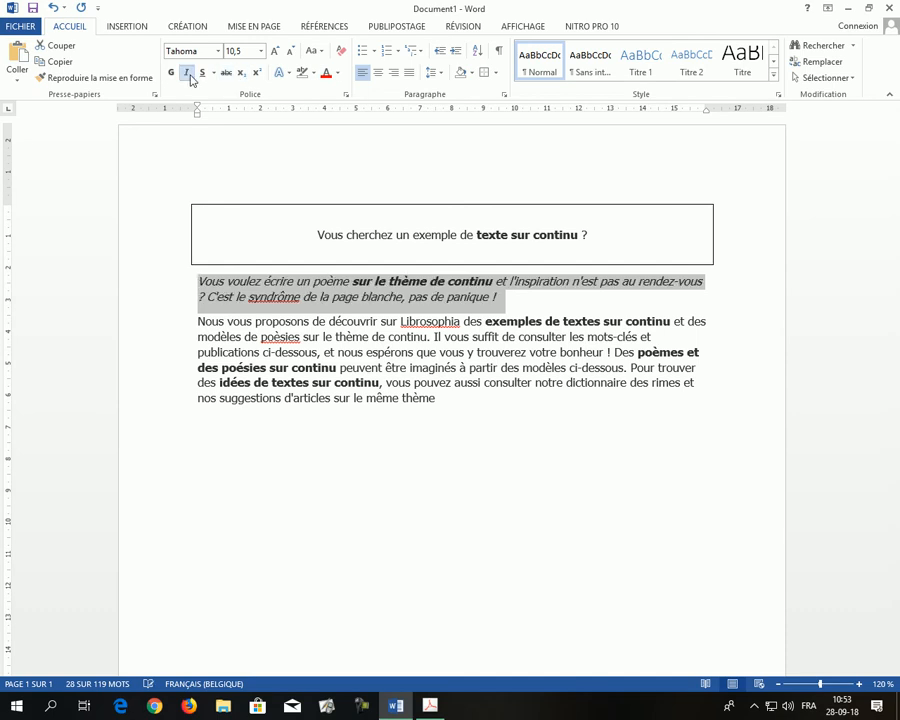
{"action": "left_click", "coordinate": [325, 75]}
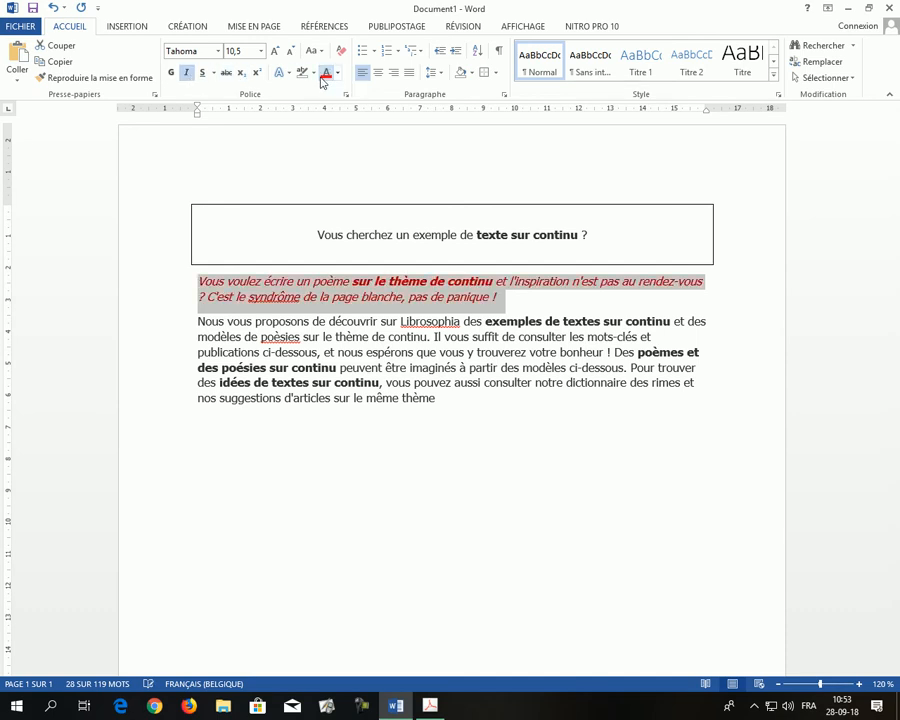
{"action": "left_click", "coordinate": [276, 51]}
{"action": "left_click", "coordinate": [276, 51]}
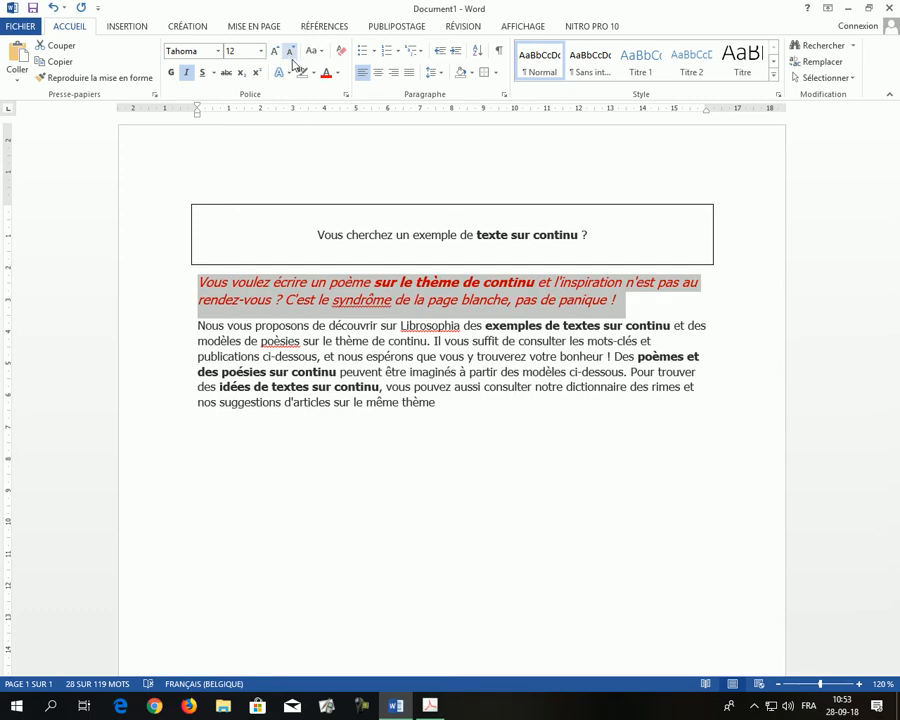
{"action": "left_click", "coordinate": [215, 282]}
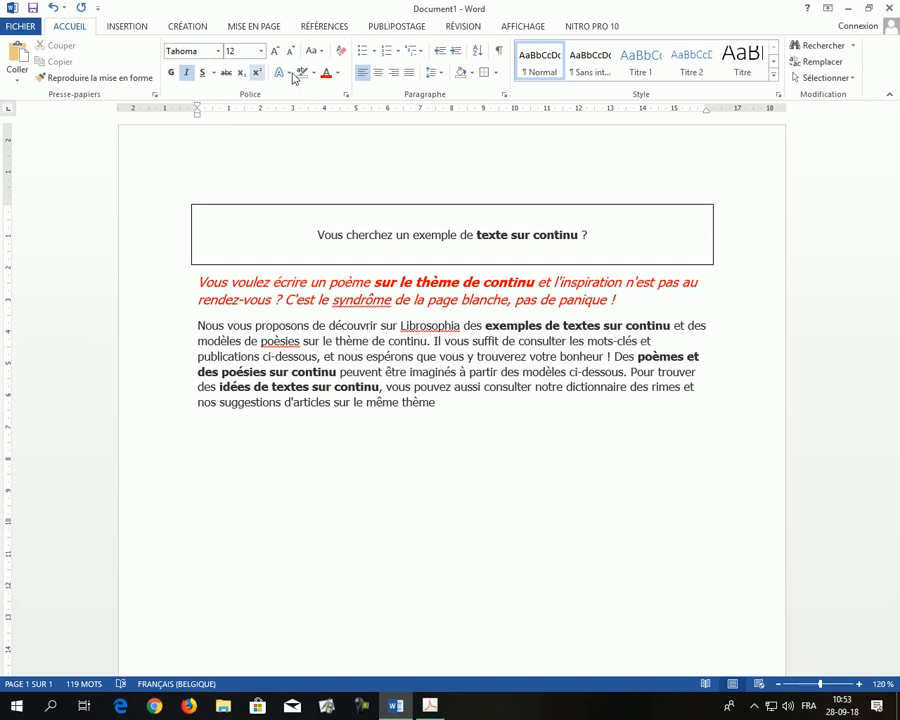
- Highlight the words "Vous voulez écrire" at the start of the red paragraph in yellow
{"action": "left_click", "coordinate": [314, 74]}
{"action": "left_click", "coordinate": [308, 95]}
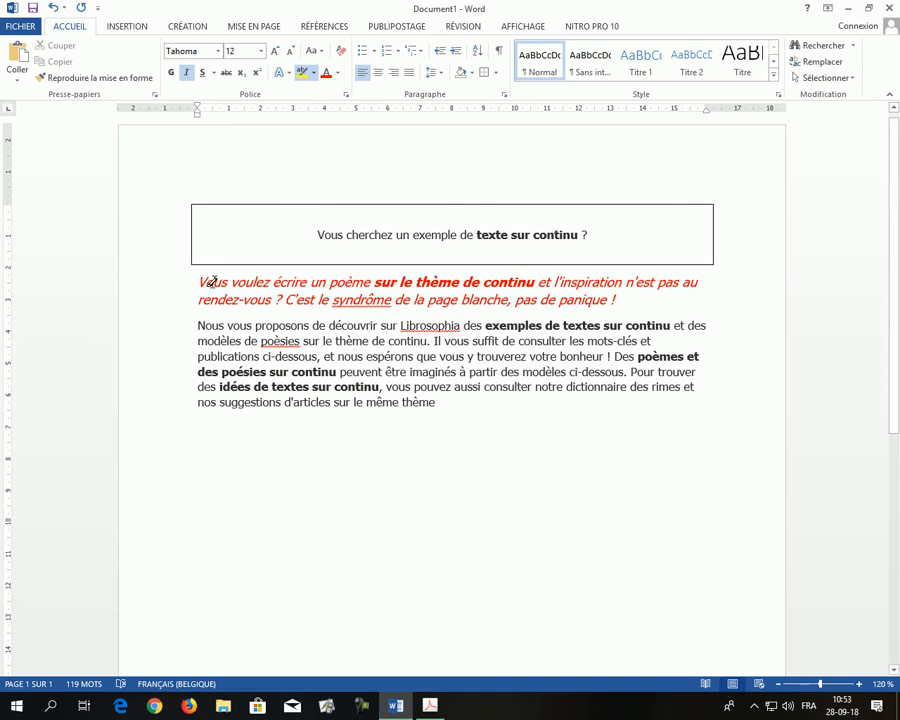
{"action": "left_click_drag", "start_coordinate": [203, 284], "coordinate": [308, 283]}
- Remove the yellow highlighting from "Vous voulez écrire" using the no-colour highlighter
{"action": "left_click", "coordinate": [314, 73]}
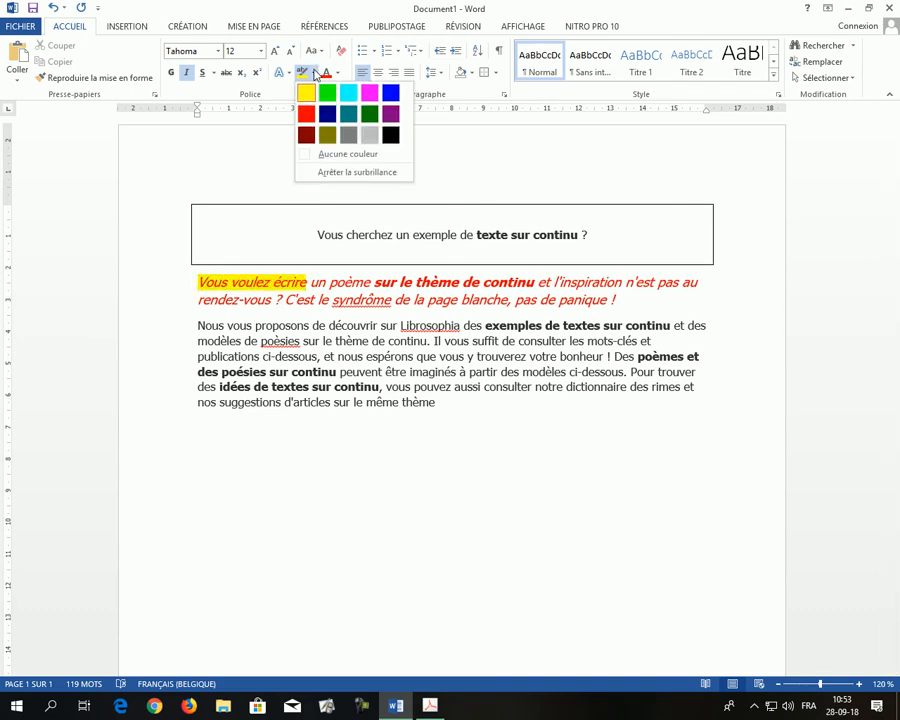
{"action": "left_click", "coordinate": [334, 156]}
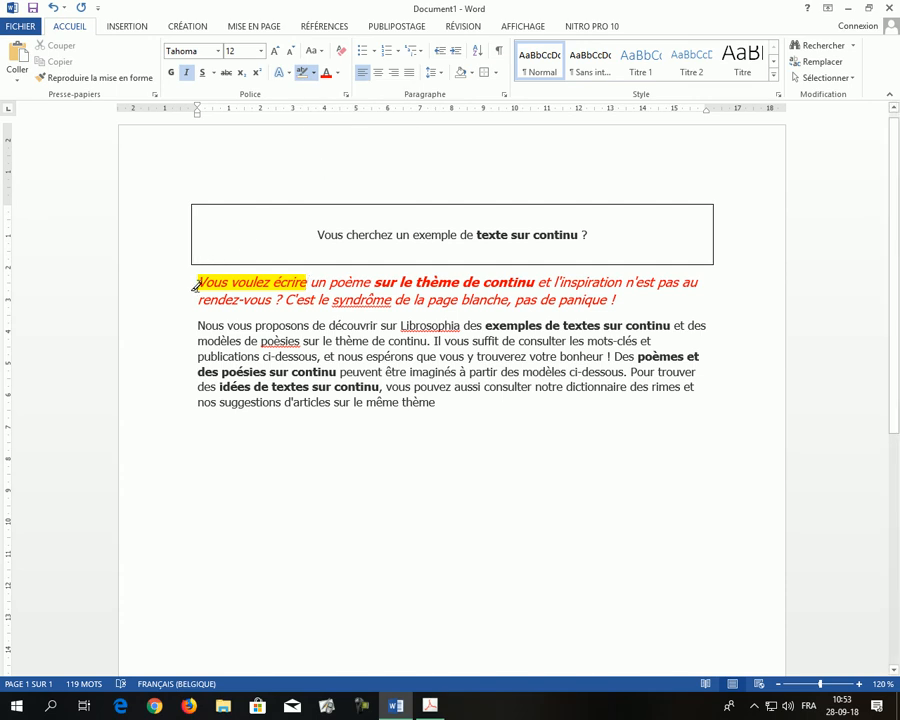
{"action": "left_click_drag", "start_coordinate": [201, 285], "coordinate": [307, 283]}
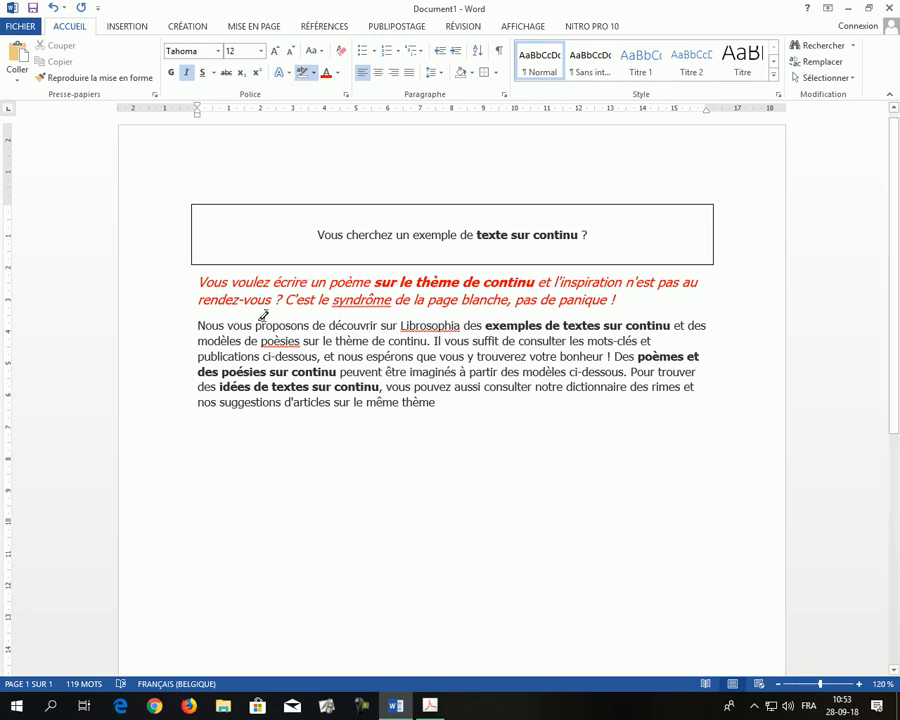
- Turn off the highlighter and paste the copied text again after the last body paragraph
{"action": "left_click", "coordinate": [303, 76]}
{"action": "left_click", "coordinate": [440, 414]}
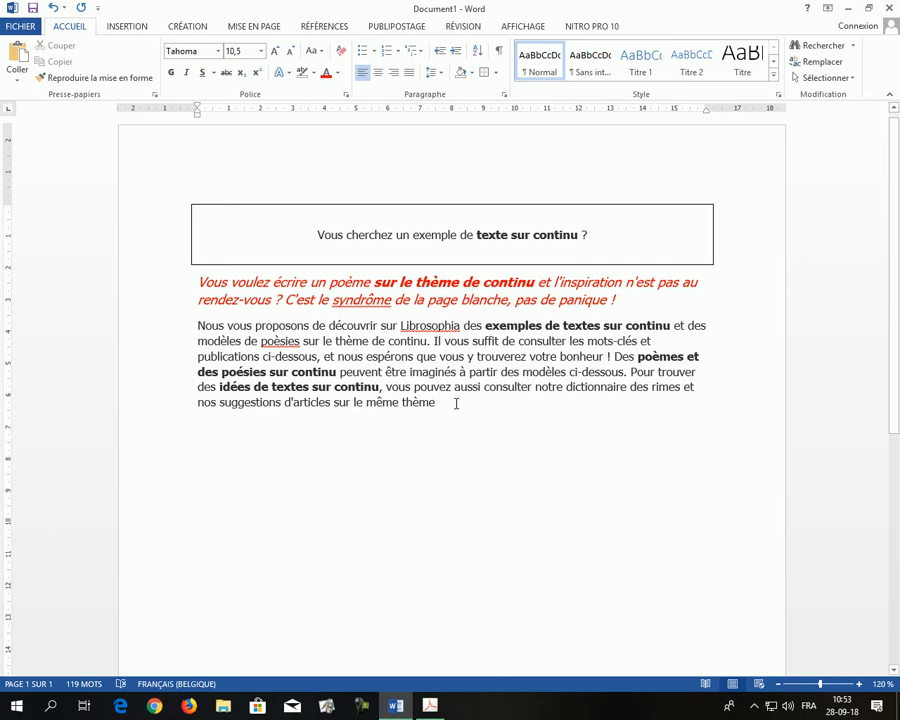
{"action": "type", "text": "Vous cherchez un exemple de texte sur continu ? Vous voulez écrire un poème sur le thème de continu et l'inspiration n'est pas au rendez-vous ? C'est le syndrôme de la page blanche, pas de panique ! Nous vous proposons de découvrir sur Librosophia des exemples de textes sur continu et des modèles de poèsies sur le thème de continu. Il vous suffit de consulter les mots-clés et publications ci-dessous, et nous espérons que vous y trouverez votre bonheur ! Des poèmes et des poésies sur continu peuvent être imaginés à partir des modèles ci-dessous. Pour trouver des idées de textes sur continu, vous pouvez aussi consulter notre dictionnaire des rimes et nos suggestions d'articles sur le même thème"}
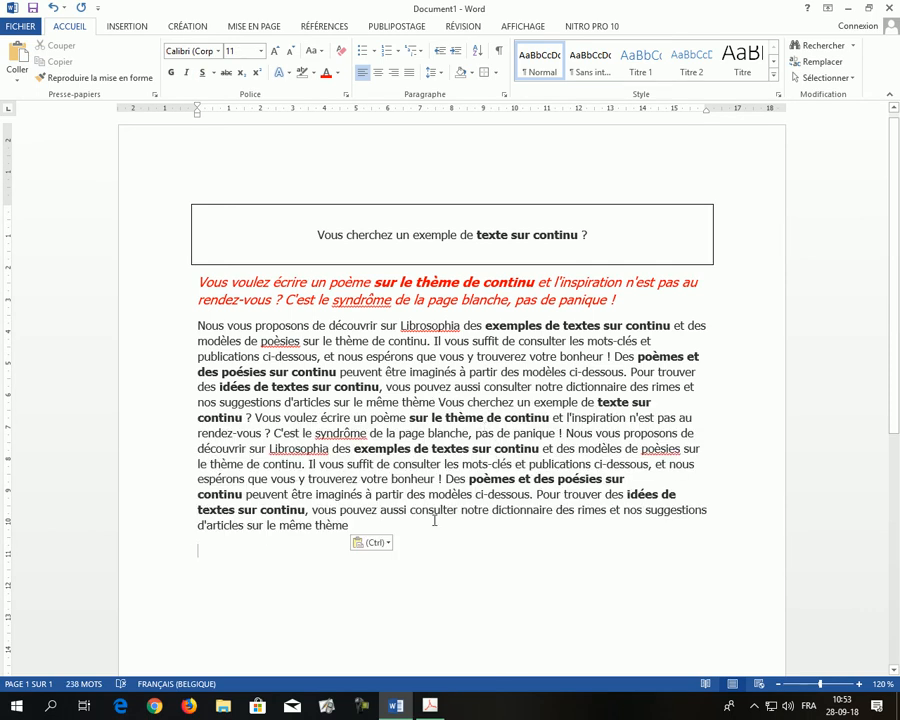
- Search Bing online images for "note de musique" and insert the single black eighth note below the text
{"action": "left_click", "coordinate": [123, 29]}
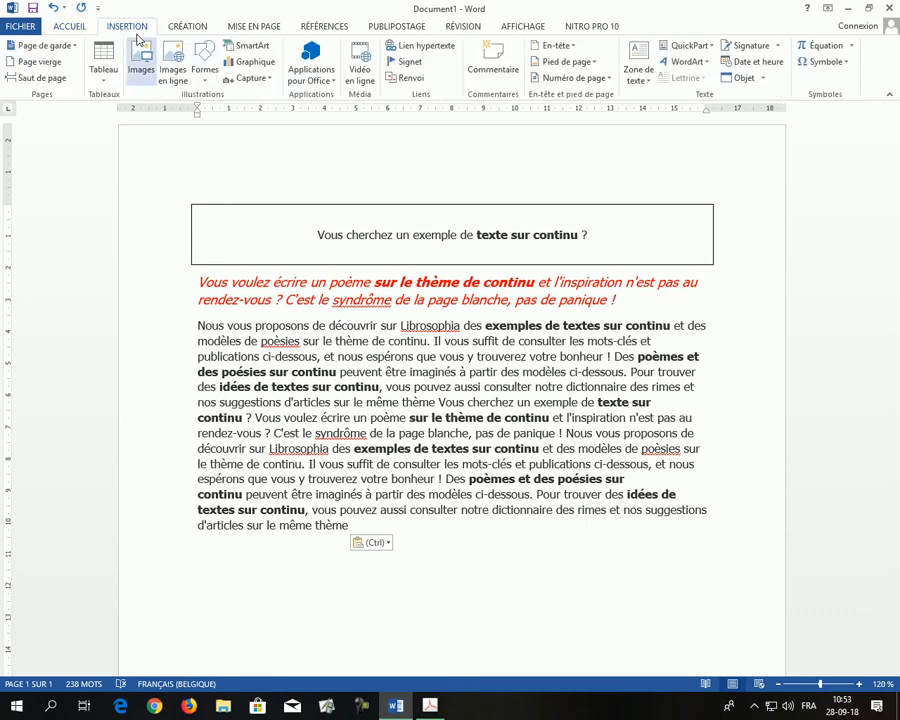
{"action": "left_click", "coordinate": [173, 72]}
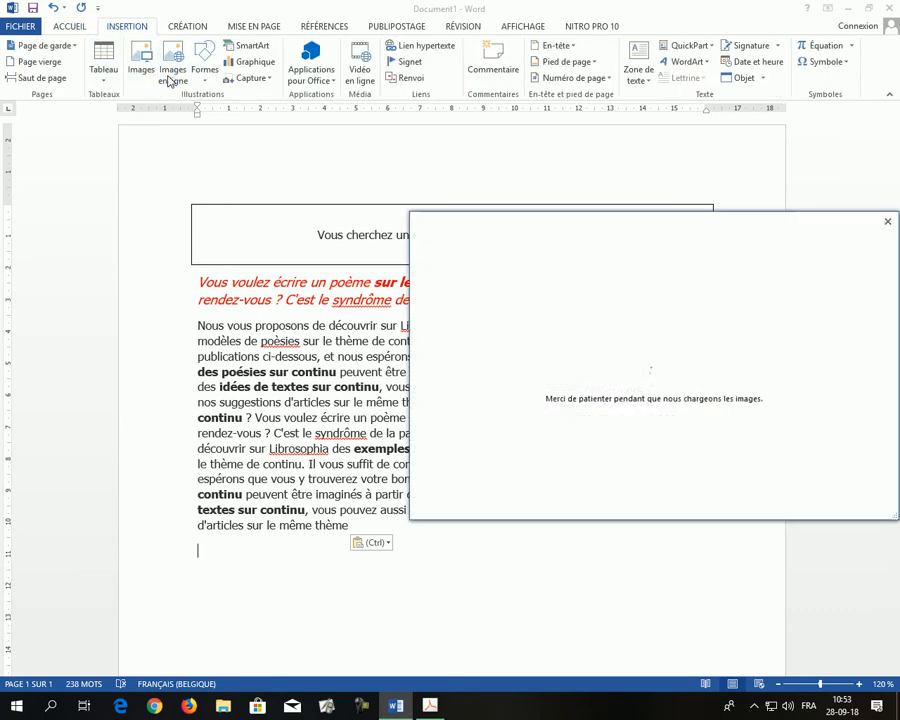
{"action": "left_click", "coordinate": [779, 292]}
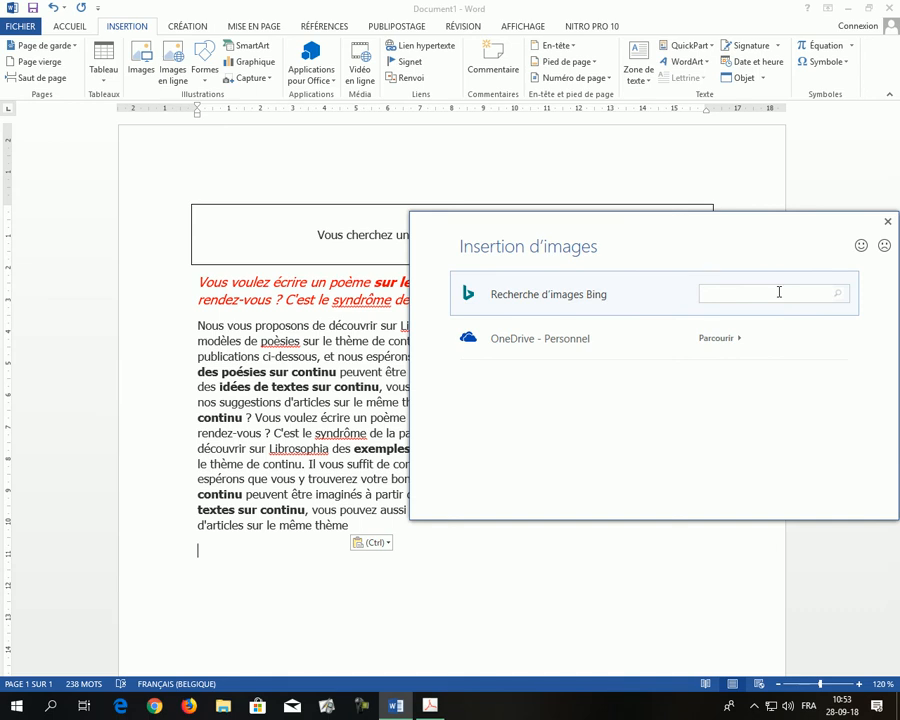
{"action": "type", "text": "note de musique"}
{"action": "key", "text": "Return"}
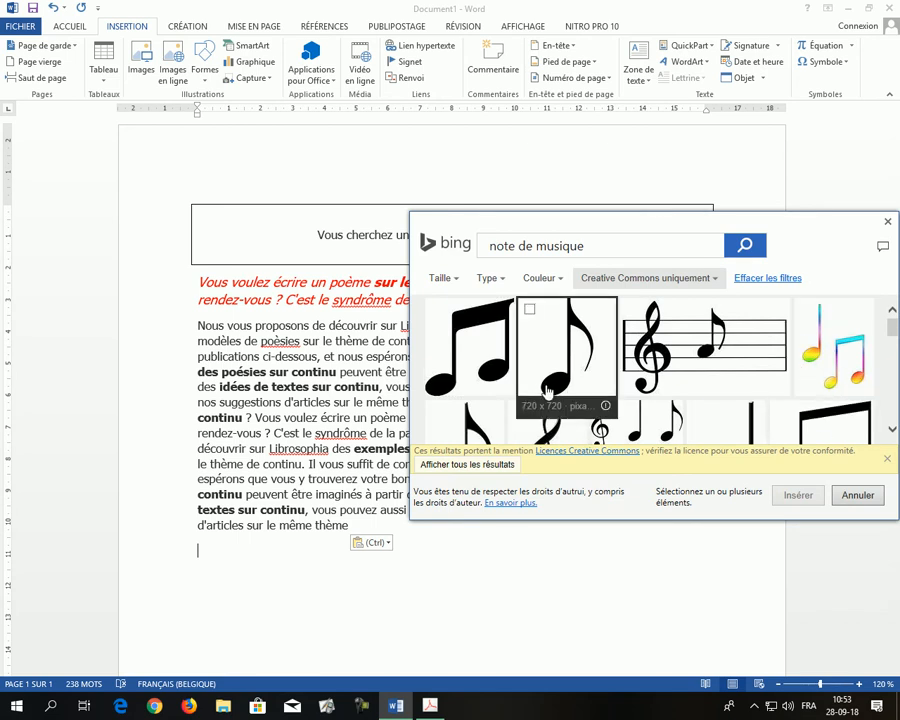
{"action": "left_click", "coordinate": [547, 386]}
{"action": "left_click", "coordinate": [800, 500]}
- Shrink the music note picture proportionally to about 9,31 cm by 9,31 cm
{"action": "scroll", "coordinate": [510, 456], "scroll_direction": "down", "scroll_amount": 6}
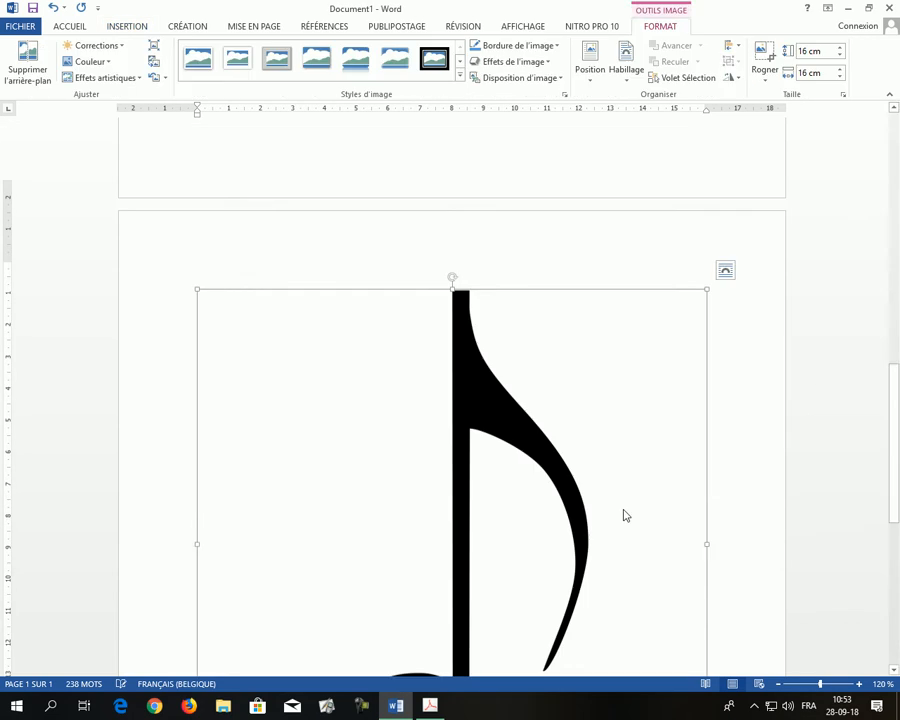
{"action": "scroll", "coordinate": [510, 456], "scroll_direction": "up", "scroll_amount": 8}
{"action": "scroll", "coordinate": [512, 418], "scroll_direction": "up", "scroll_amount": 5}
{"action": "scroll", "coordinate": [520, 400], "scroll_direction": "down", "scroll_amount": 9}
{"action": "scroll", "coordinate": [410, 445], "scroll_direction": "down", "scroll_amount": 3}
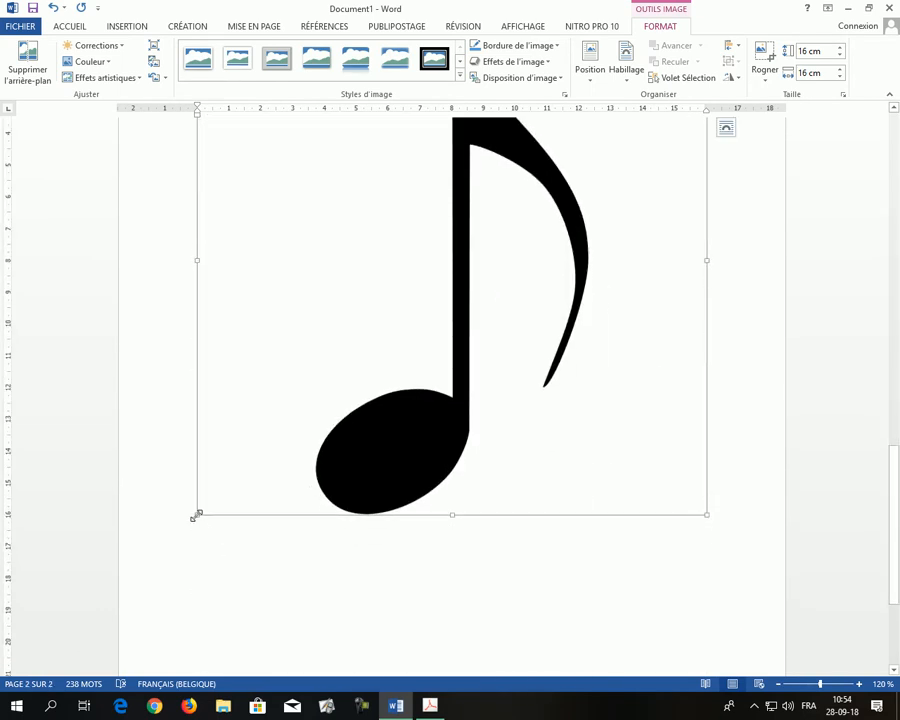
{"action": "left_click_drag", "start_coordinate": [196, 515], "coordinate": [412, 201]}
- Crop the empty margins on both sides of the music note, narrowing the picture to about 5,14 cm
{"action": "scroll", "coordinate": [450, 300], "scroll_direction": "up", "scroll_amount": 5}
{"action": "scroll", "coordinate": [489, 338], "scroll_direction": "up", "scroll_amount": 2}
{"action": "scroll", "coordinate": [450, 380], "scroll_direction": "down", "scroll_amount": 3}
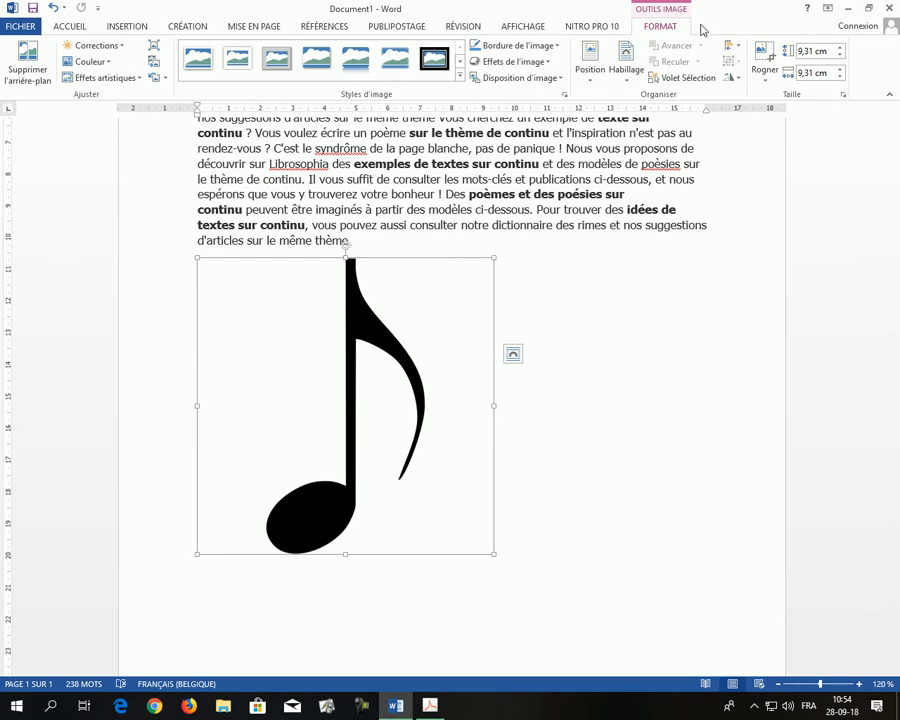
{"action": "left_click", "coordinate": [766, 58]}
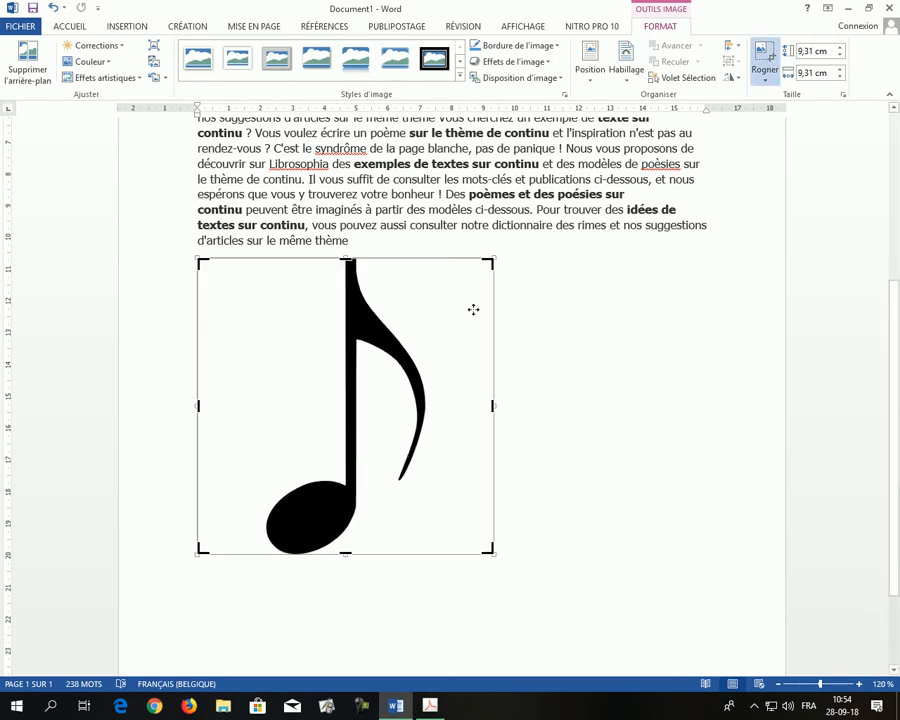
{"action": "left_click_drag", "start_coordinate": [490, 406], "coordinate": [428, 410]}
{"action": "left_click_drag", "start_coordinate": [197, 406], "coordinate": [264, 409]}
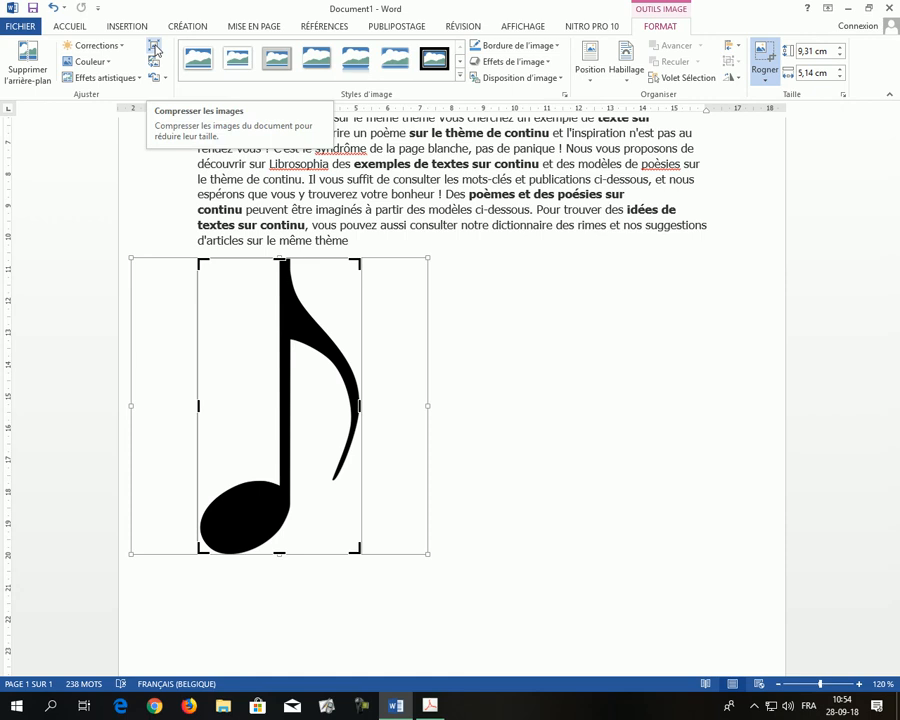
- Compress the selected picture only, deleting its cropped areas and using the document resolution, and leave crop mode
{"action": "left_click", "coordinate": [155, 49]}
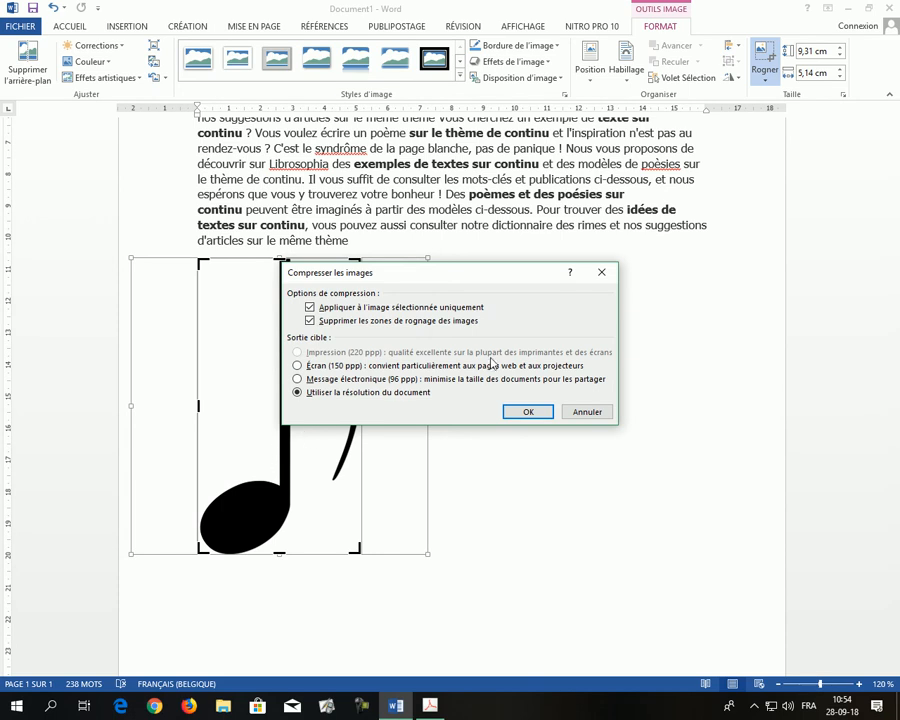
{"action": "left_click_drag", "start_coordinate": [481, 283], "coordinate": [613, 269]}
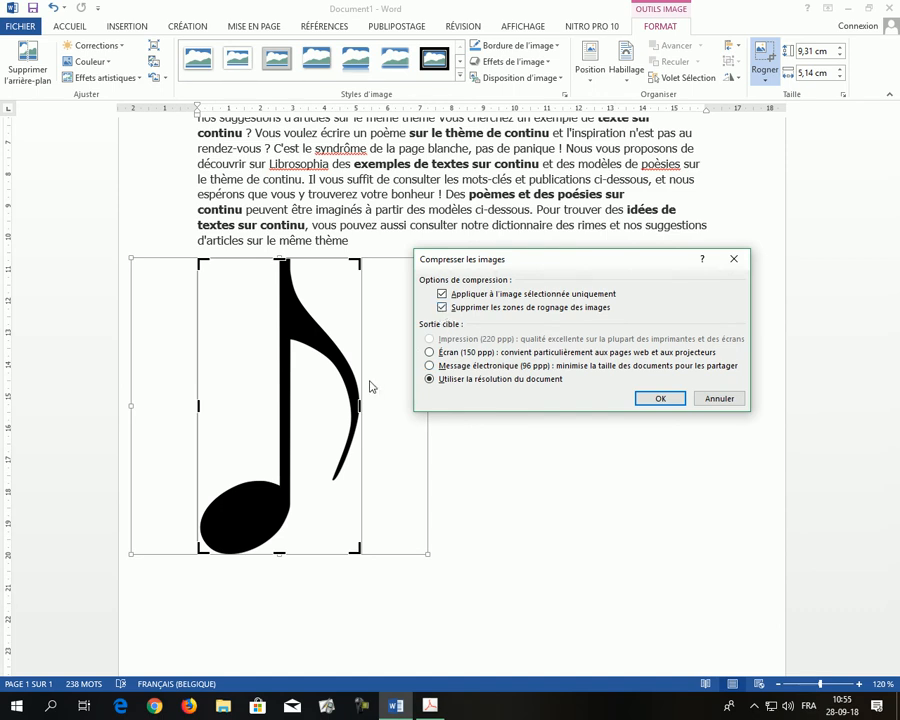
{"action": "left_click", "coordinate": [512, 367]}
{"action": "left_click", "coordinate": [430, 352]}
{"action": "left_click", "coordinate": [429, 381]}
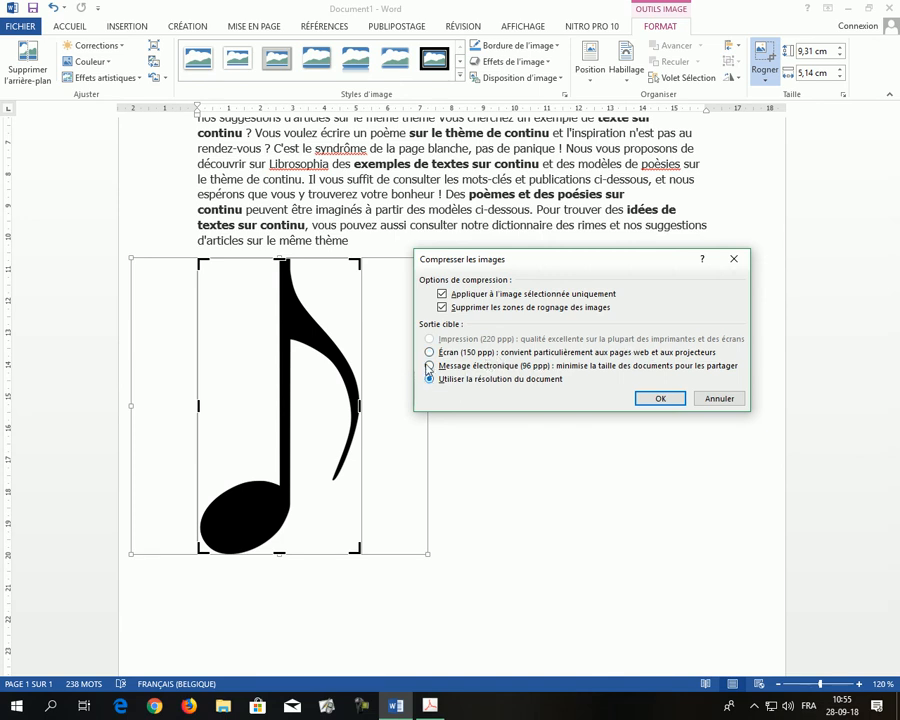
{"action": "left_click", "coordinate": [646, 401]}
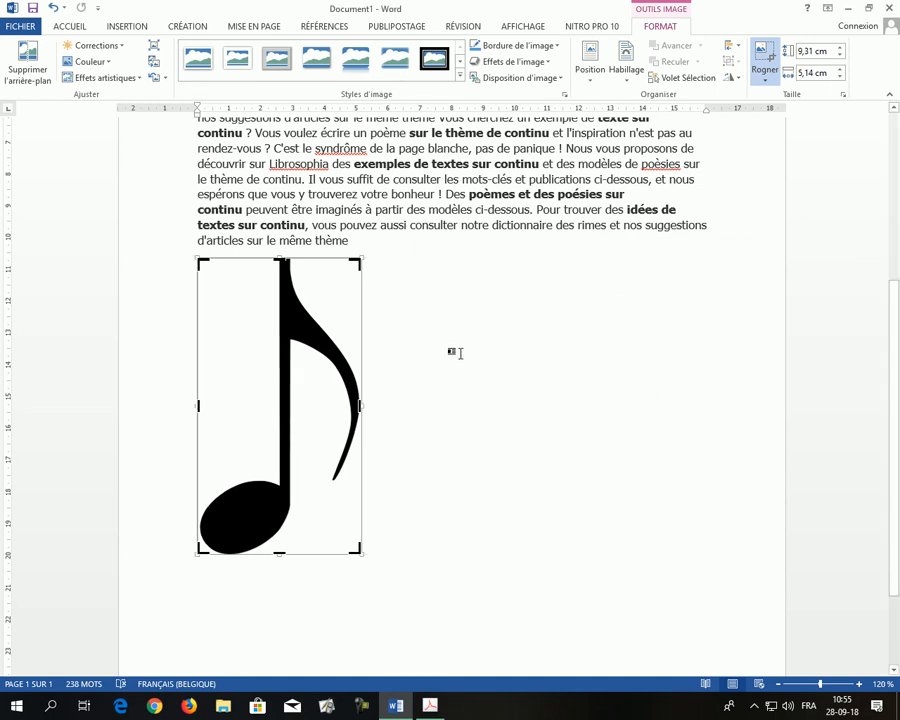
{"action": "left_click", "coordinate": [483, 324]}
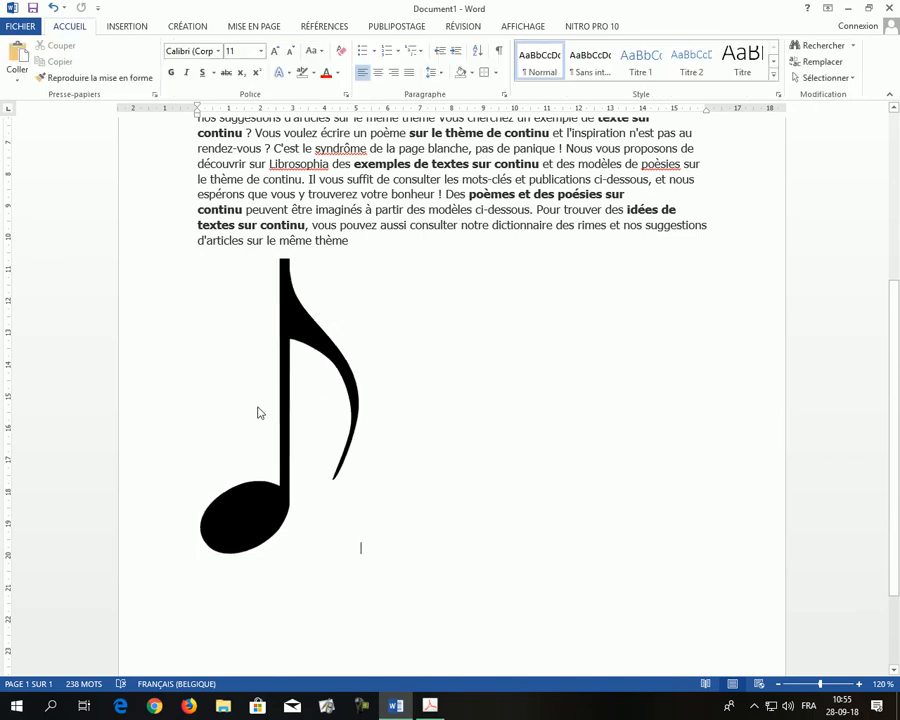
- Examine the music note's text wrapping and size settings in the full layout options, and cancel the dialog
{"action": "left_click", "coordinate": [301, 381]}
{"action": "left_click", "coordinate": [541, 370]}
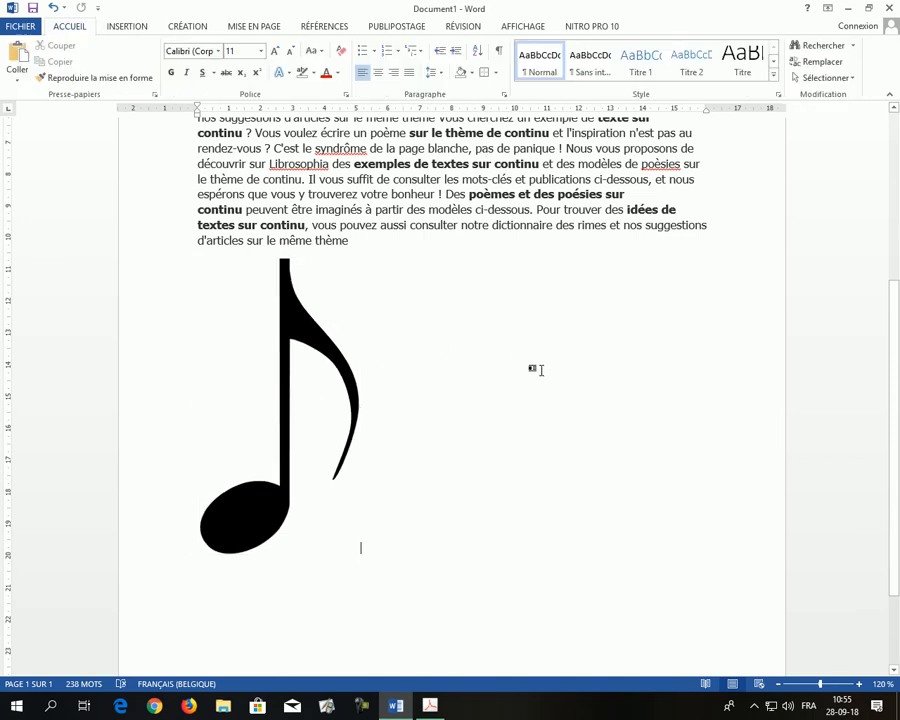
{"action": "left_click", "coordinate": [297, 381]}
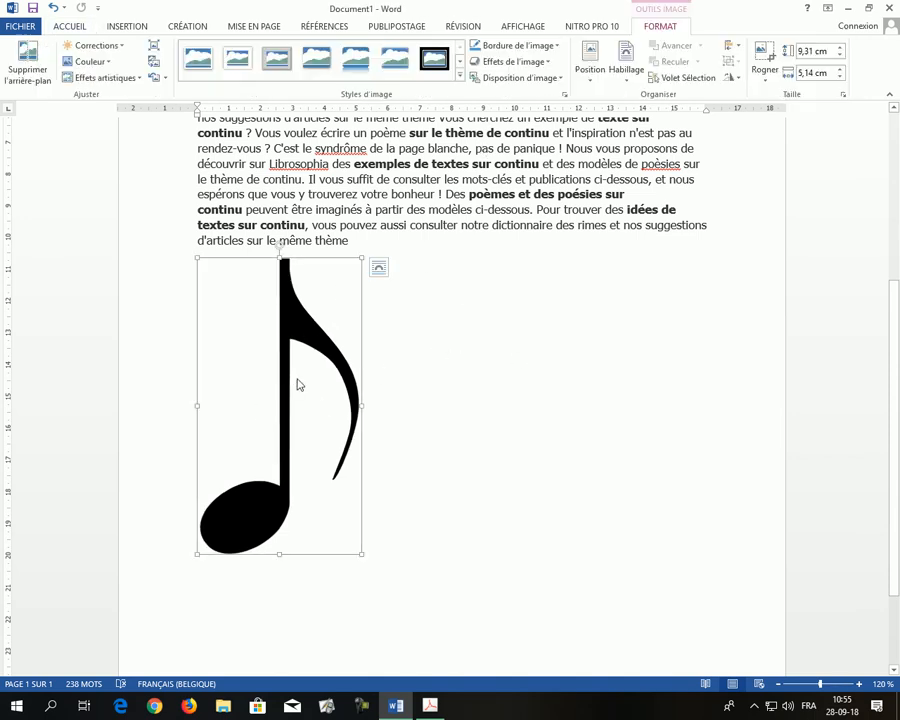
{"action": "left_click", "coordinate": [380, 268]}
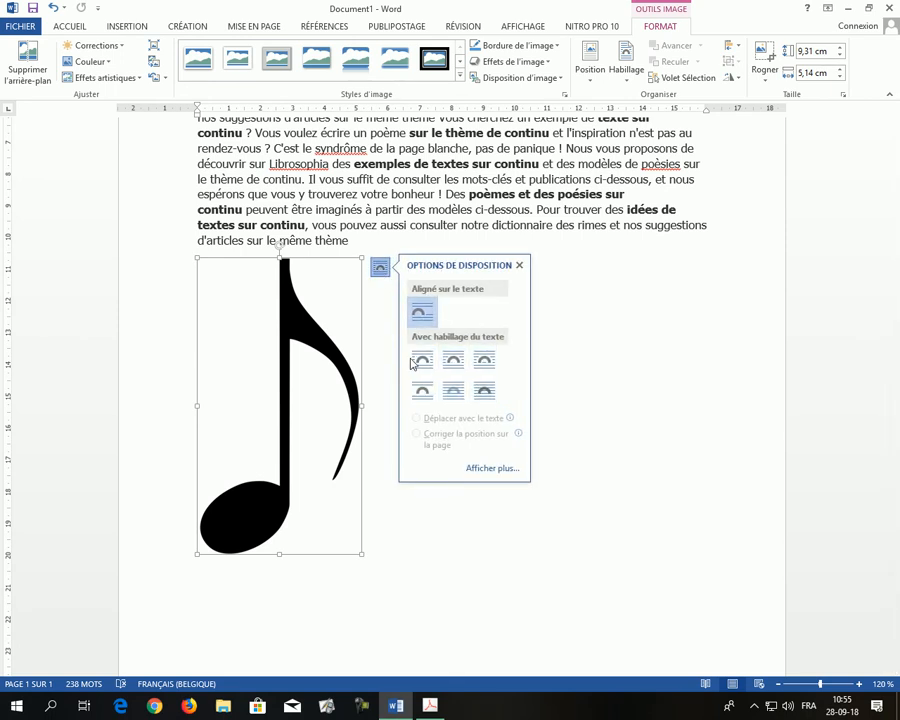
{"action": "left_click", "coordinate": [506, 470]}
{"action": "left_click", "coordinate": [302, 209]}
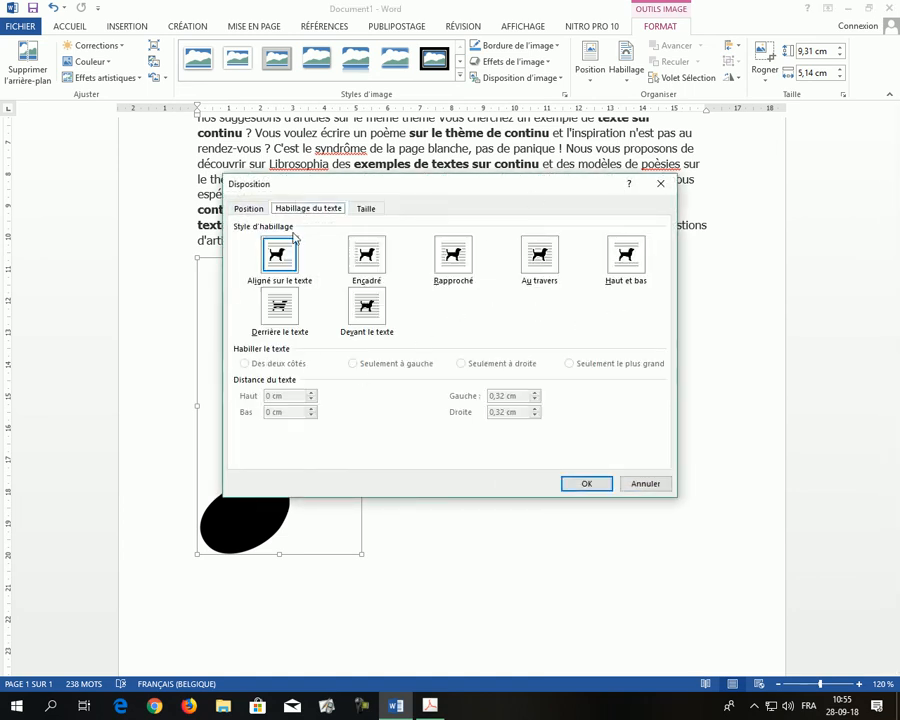
{"action": "left_click", "coordinate": [368, 208]}
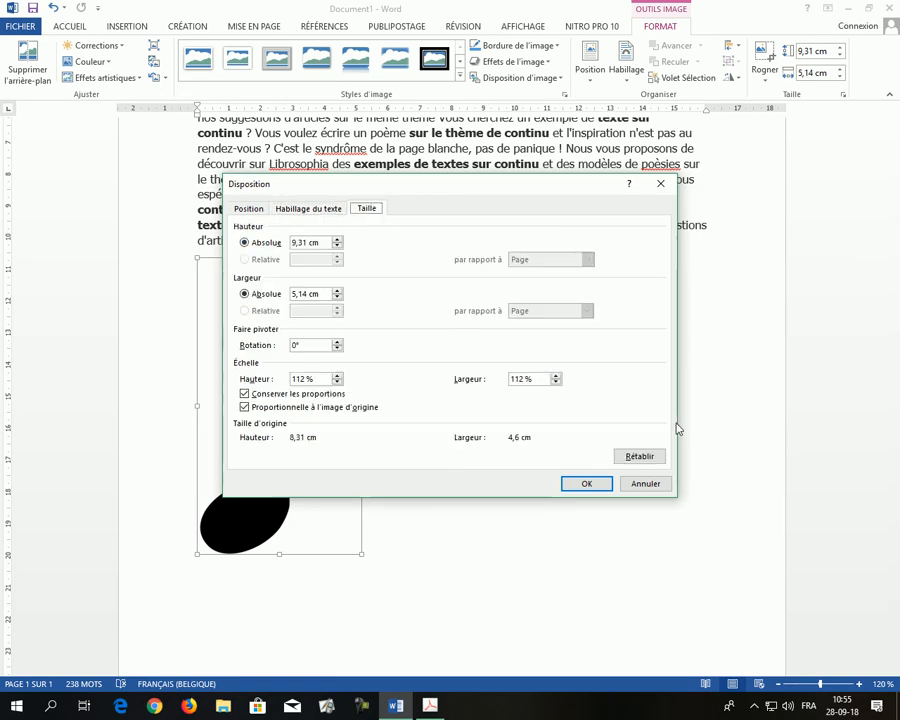
{"action": "left_click", "coordinate": [645, 484]}
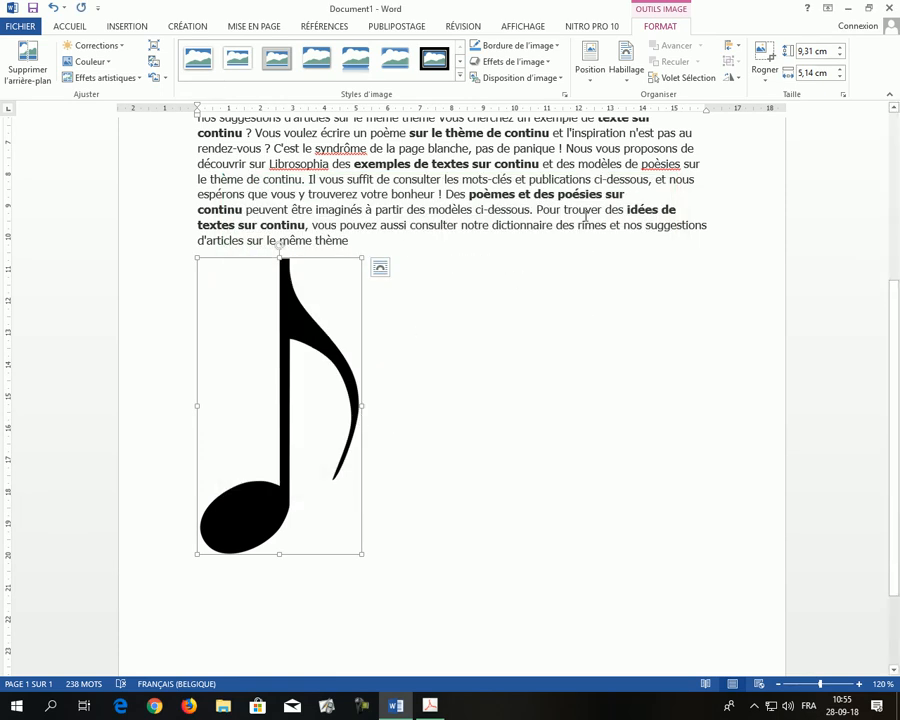
- Set the music note's text wrapping to Rapproché and place it in the middle of the body text, tilted slightly clockwise
{"action": "left_click", "coordinate": [625, 84]}
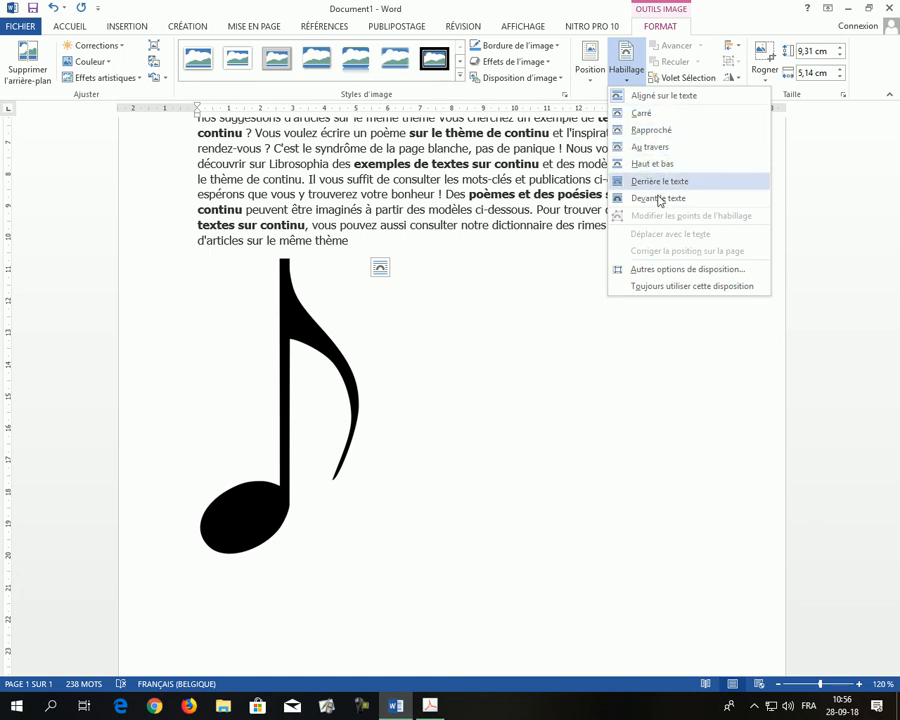
{"action": "left_click", "coordinate": [637, 130]}
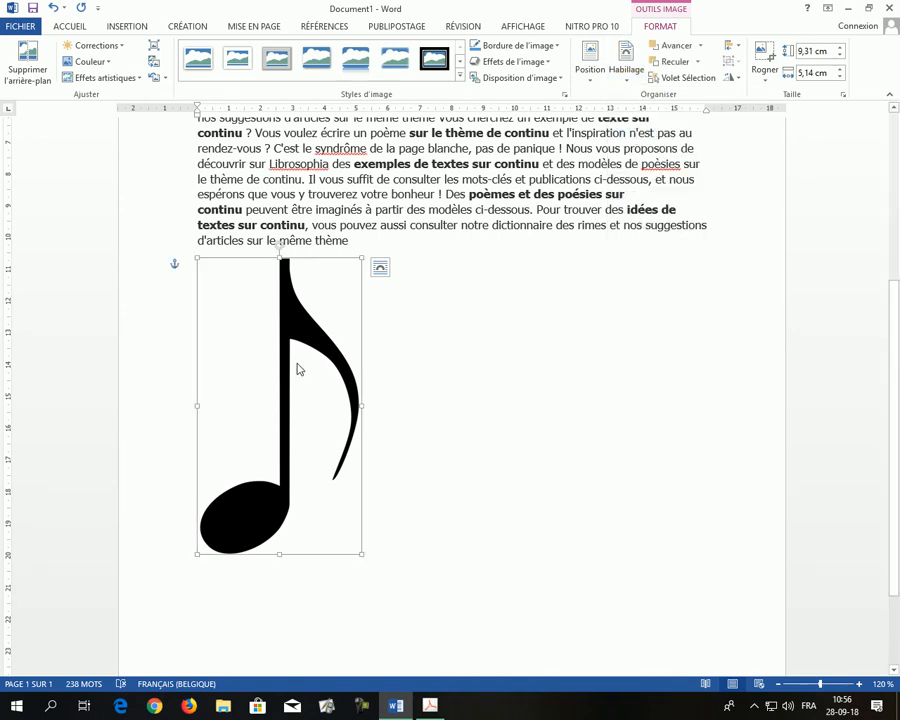
{"action": "left_click_drag", "start_coordinate": [298, 353], "coordinate": [438, 366]}
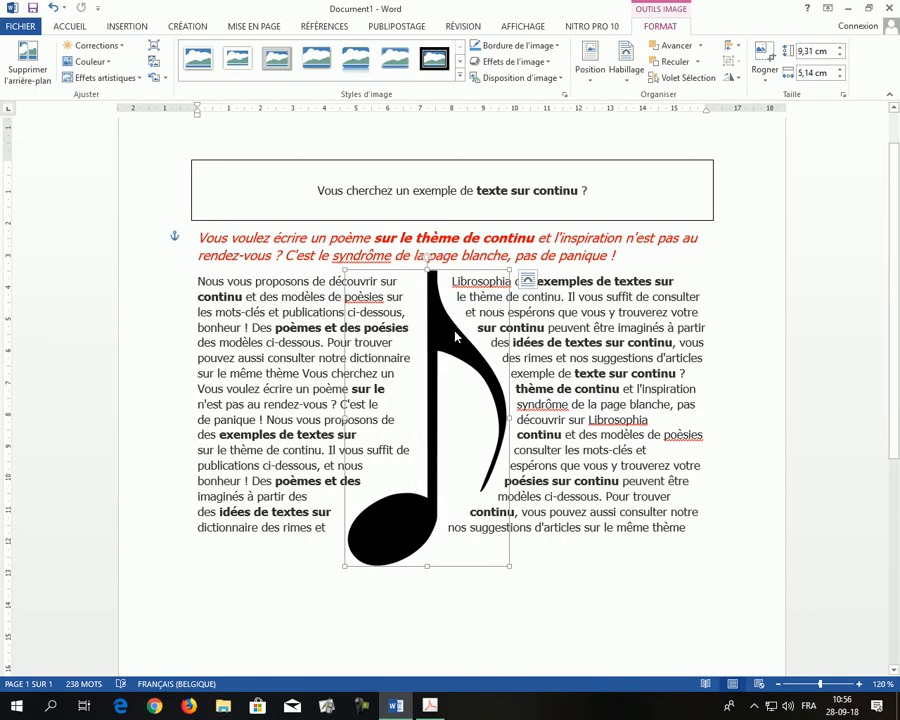
{"action": "left_click_drag", "start_coordinate": [426, 261], "coordinate": [458, 302]}
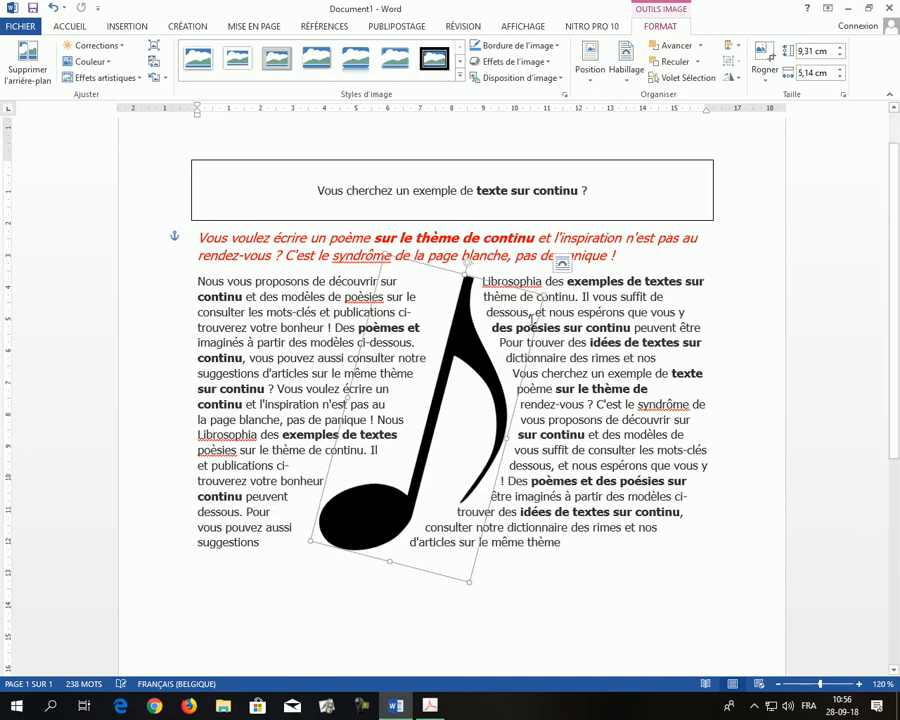
- Edit the music note's wrap points, moving the two points above the note head closer to its stem and head
{"action": "left_click", "coordinate": [626, 64]}
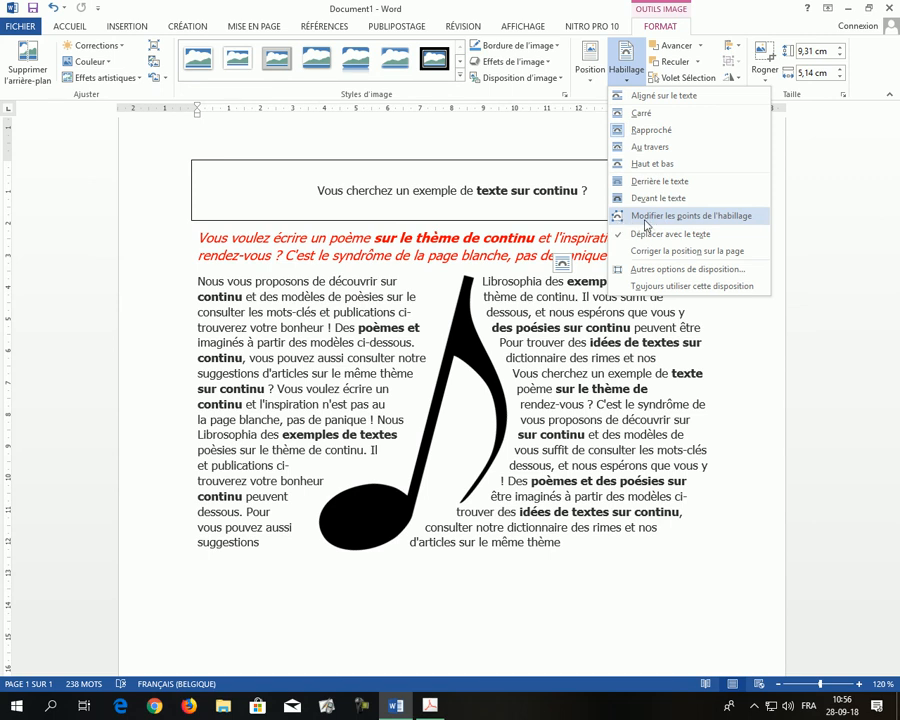
{"action": "left_click", "coordinate": [727, 220]}
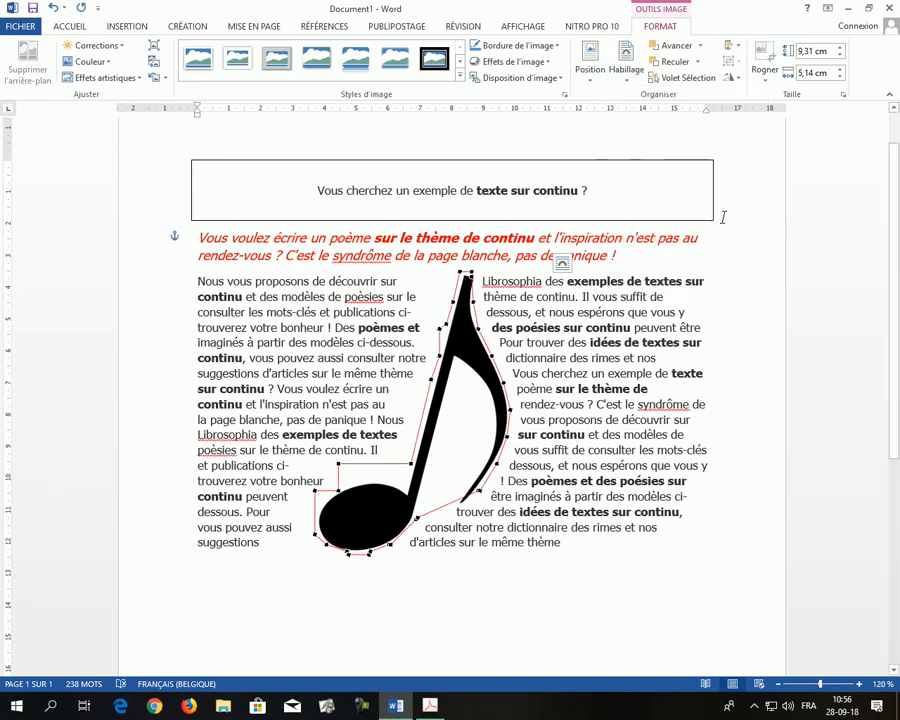
{"action": "left_click_drag", "start_coordinate": [410, 465], "coordinate": [388, 440]}
{"action": "left_click_drag", "start_coordinate": [338, 461], "coordinate": [400, 482]}
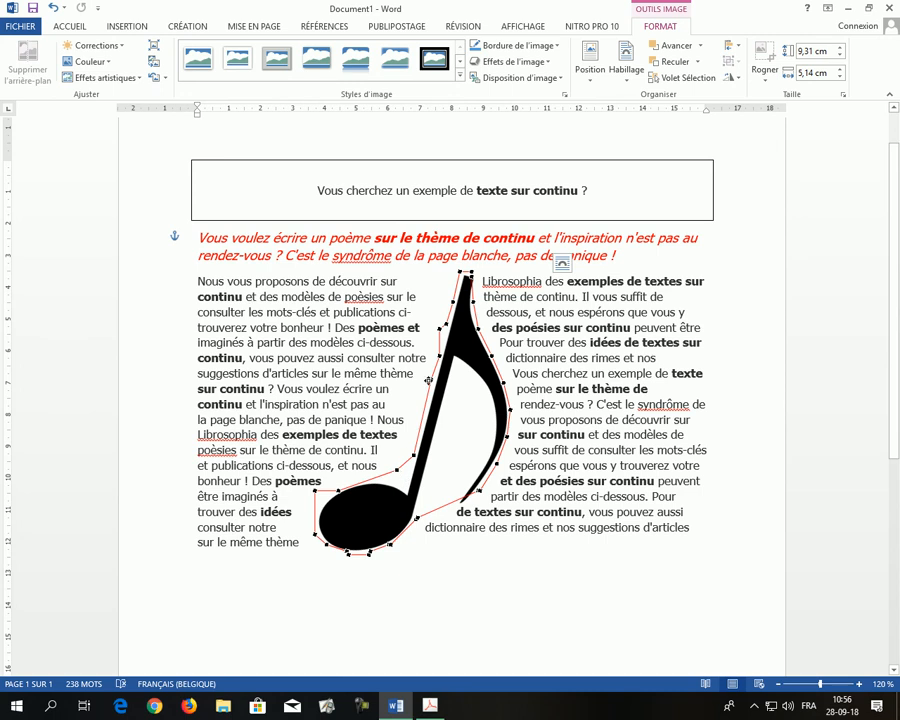